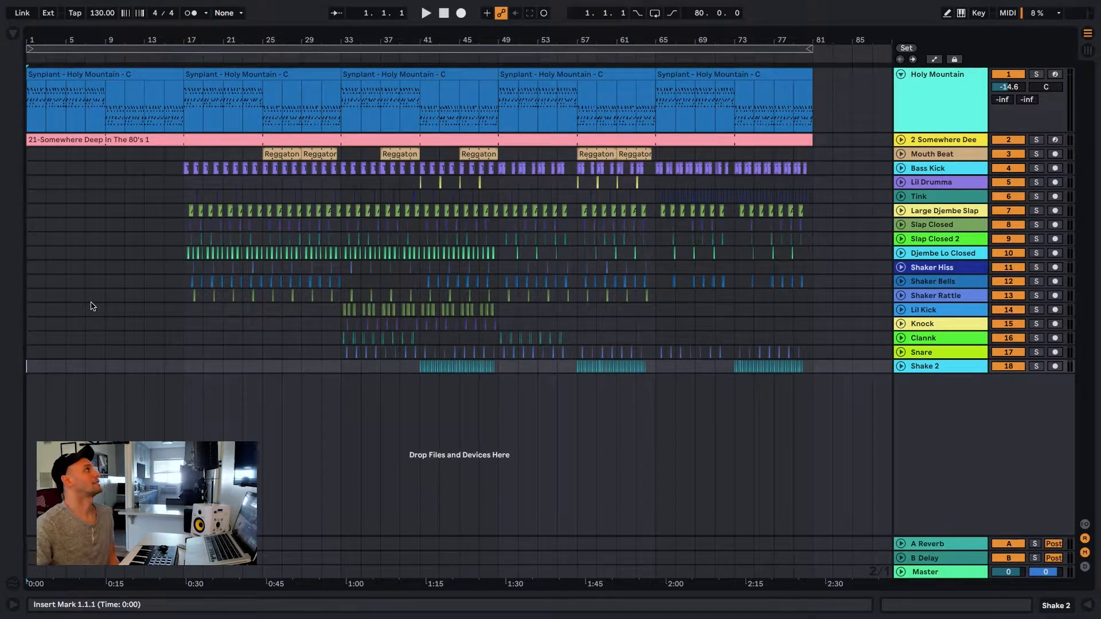
Compare the available editing commands with no clip selected and with the Somewhere Deep In The 80's clip selected
{"action": "left_click", "coordinate": [88, 6]}
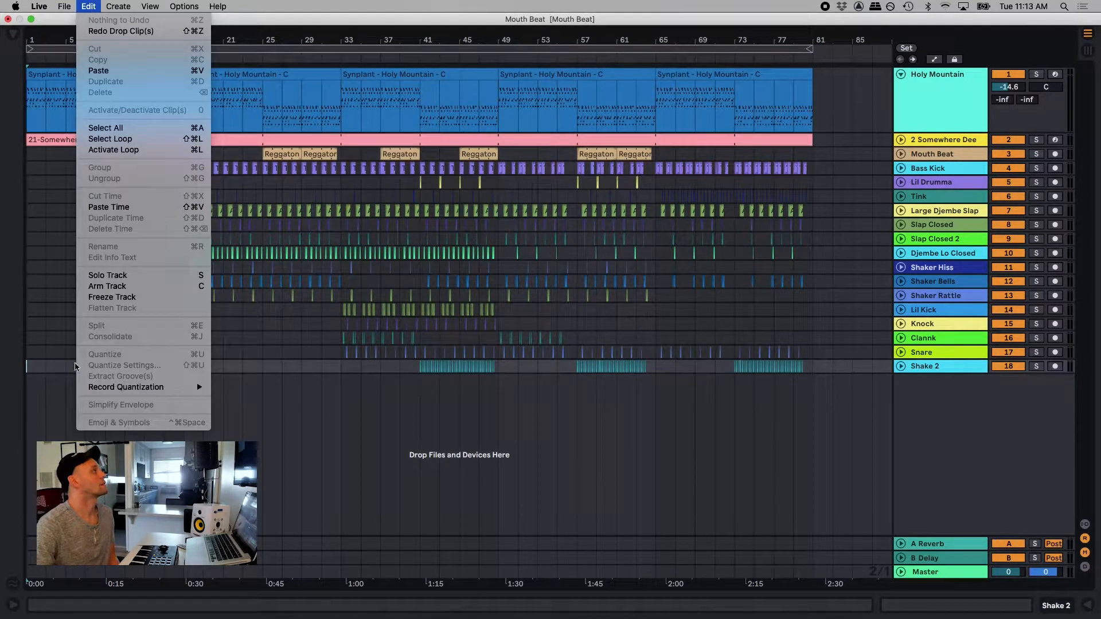
{"action": "left_click", "coordinate": [250, 424]}
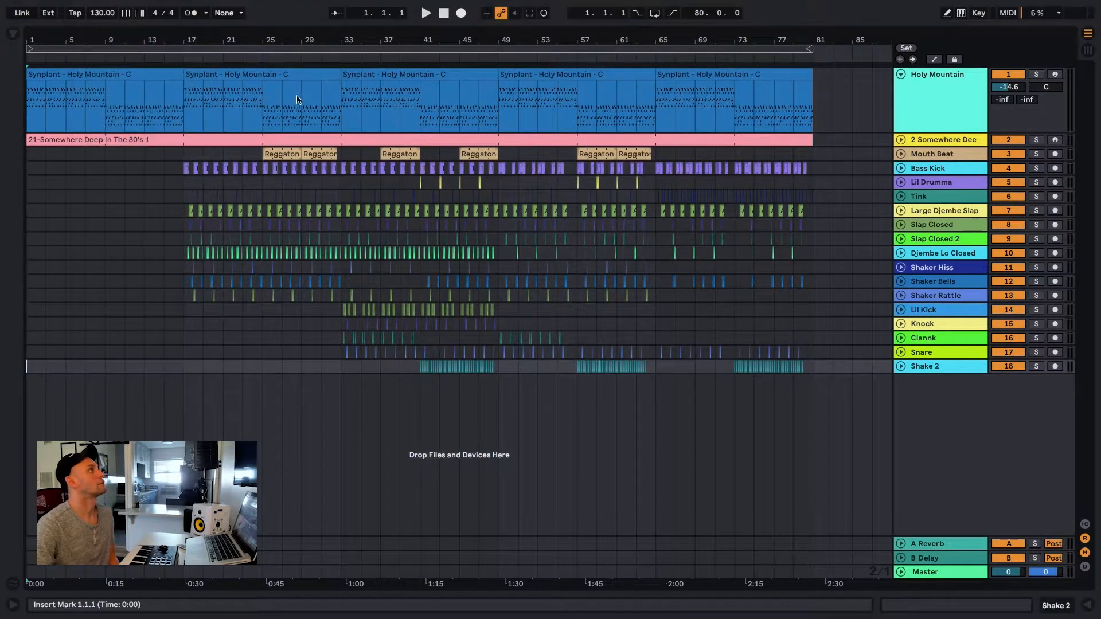
{"action": "left_click", "coordinate": [275, 138]}
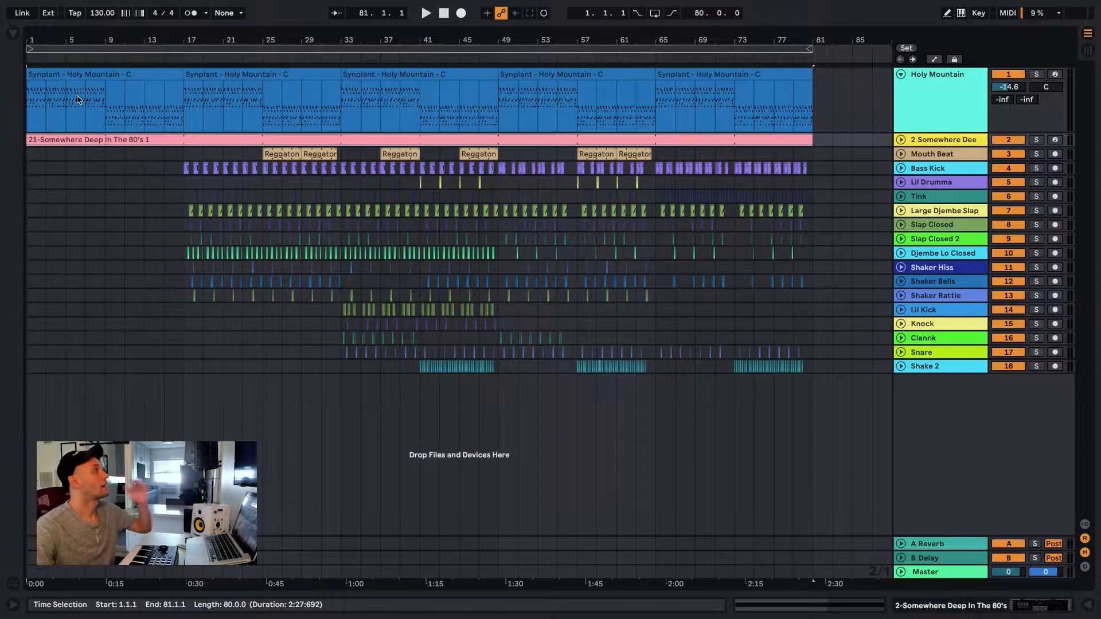
{"action": "mouse_move", "coordinate": [148, 4]}
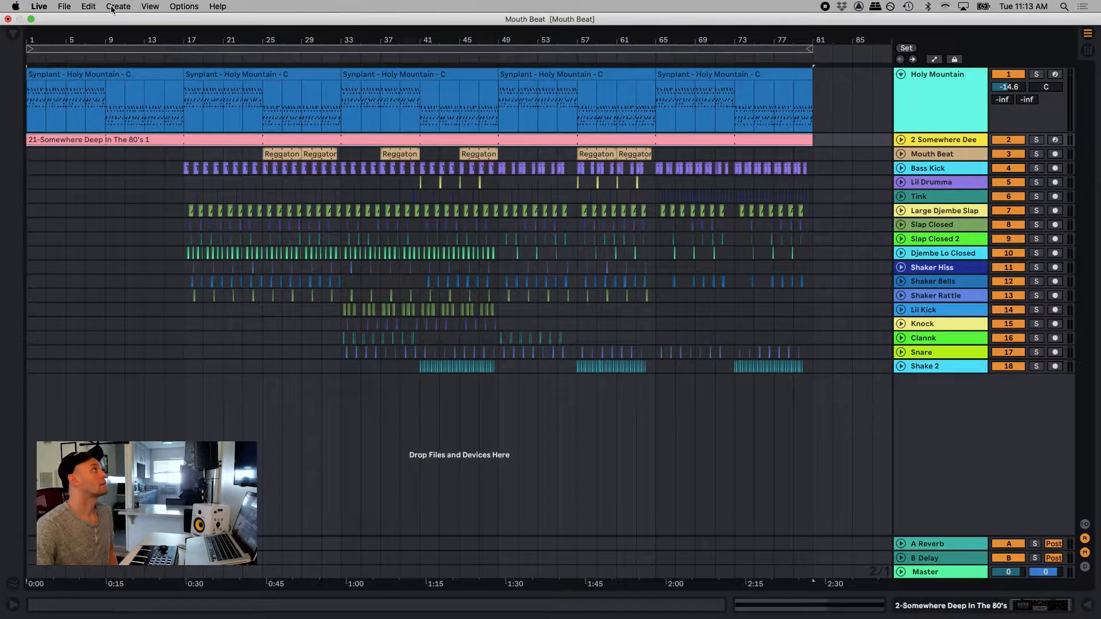
{"action": "left_click", "coordinate": [89, 7]}
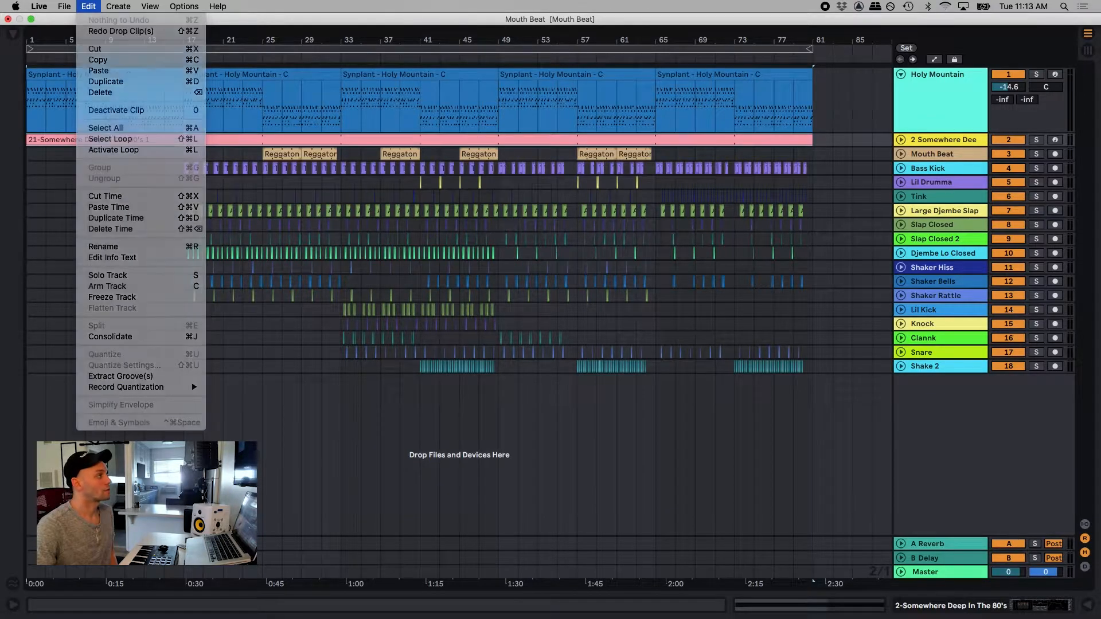
{"action": "key", "text": "Escape"}
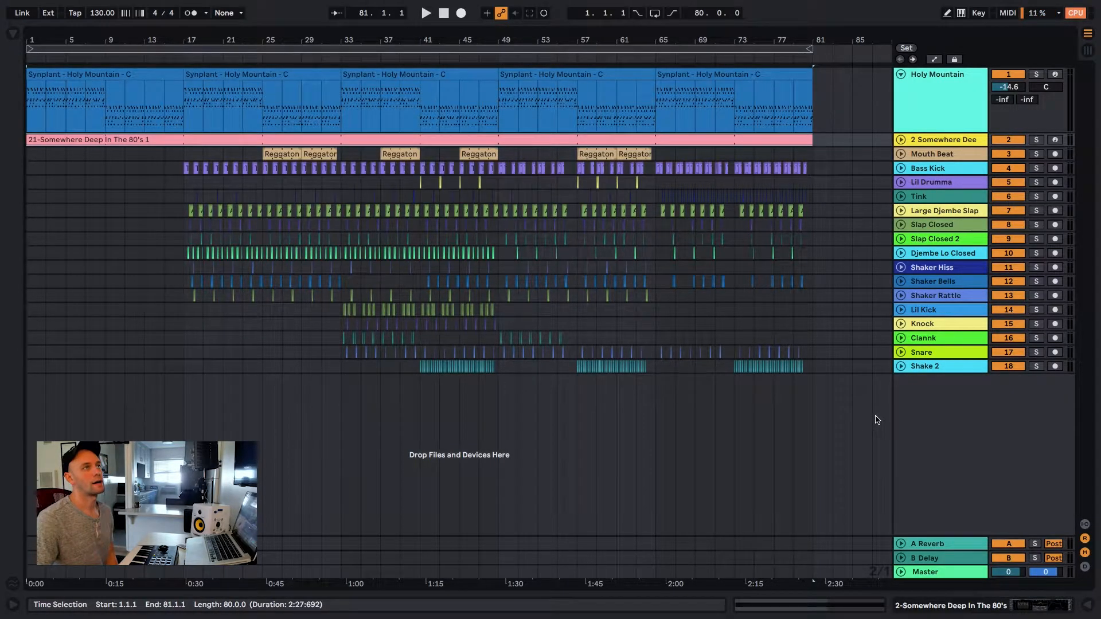
Add an audio track and a MIDI track below the Shake 2 track, plus a new return track
{"action": "left_click", "coordinate": [946, 370]}
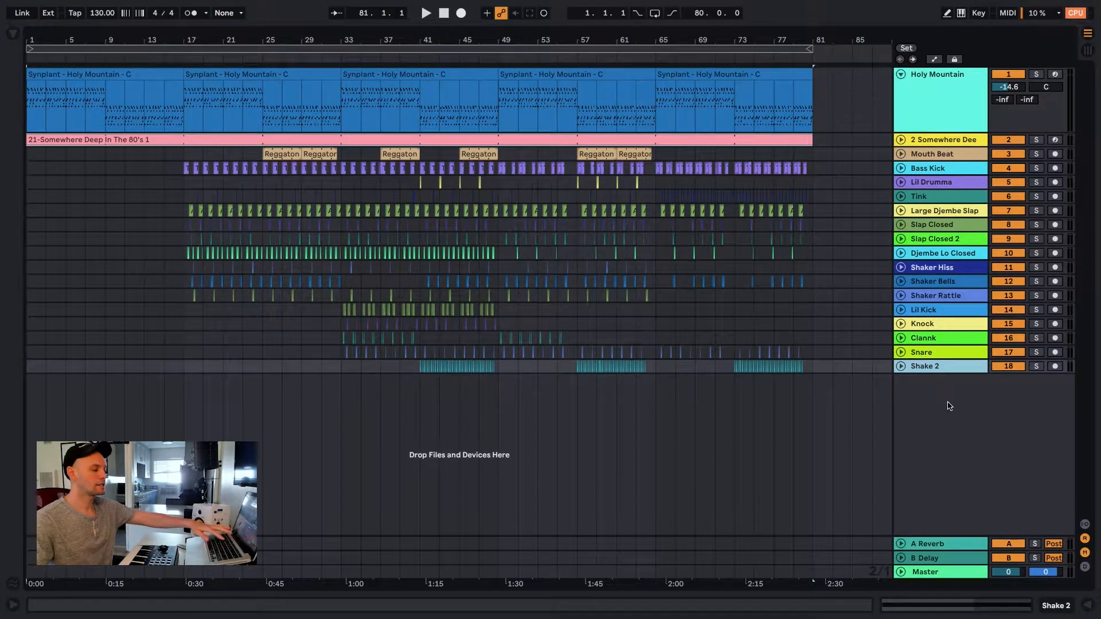
{"action": "key", "text": "super+t"}
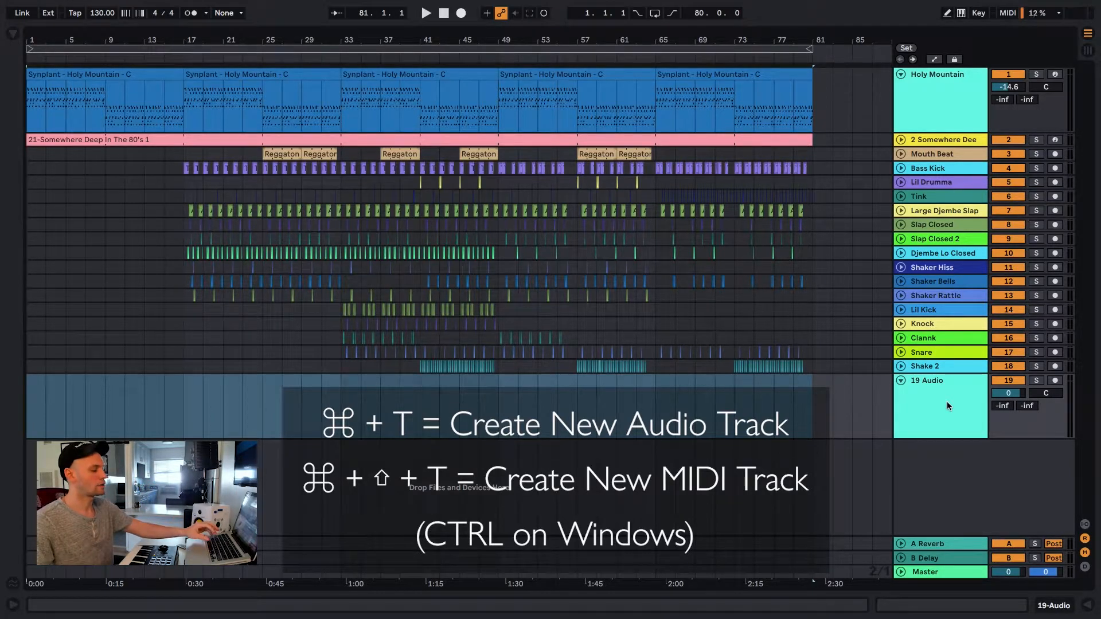
{"action": "key", "text": "super+shift+t"}
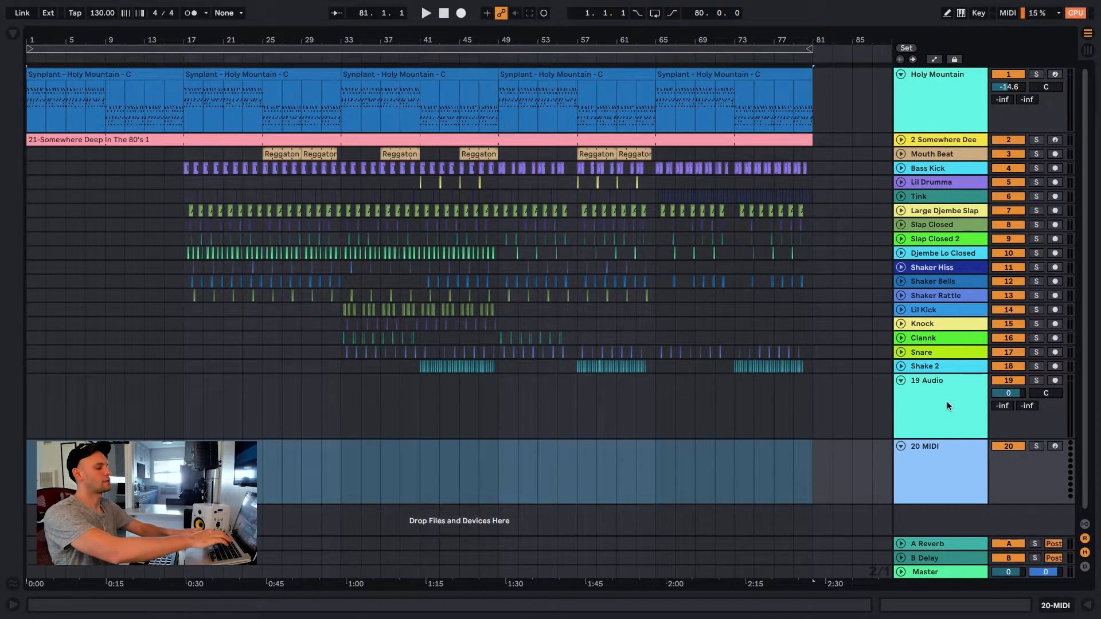
{"action": "key", "text": "ctrl+alt+t"}
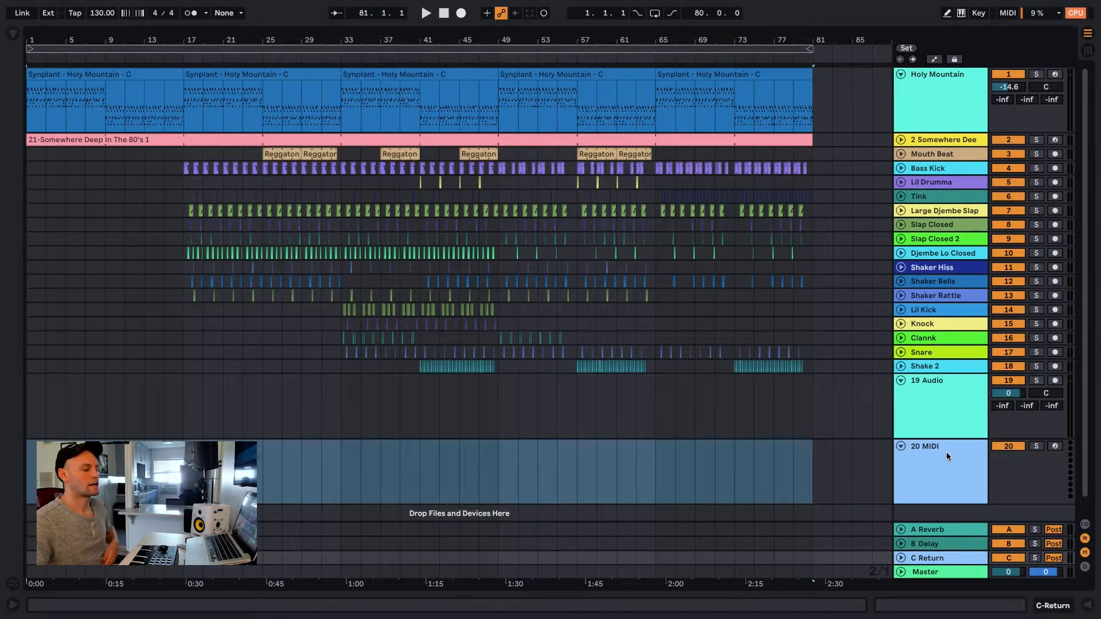
Delete the new audio and MIDI tracks below Shake 2
{"action": "left_click", "coordinate": [941, 411]}
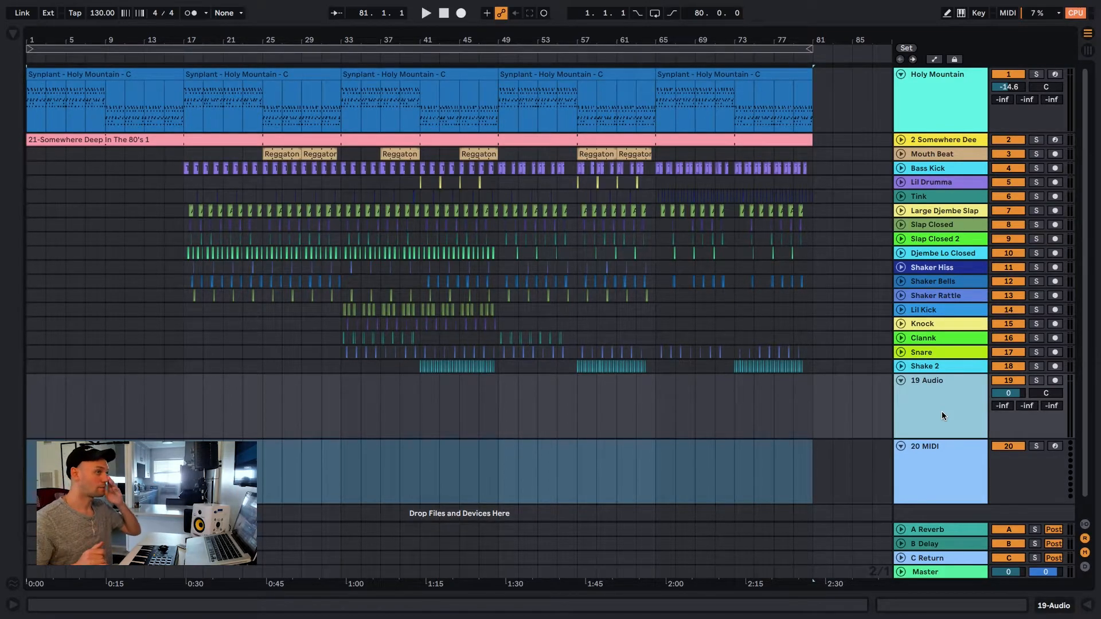
{"action": "key", "text": "Delete"}
{"action": "key", "text": "Delete"}
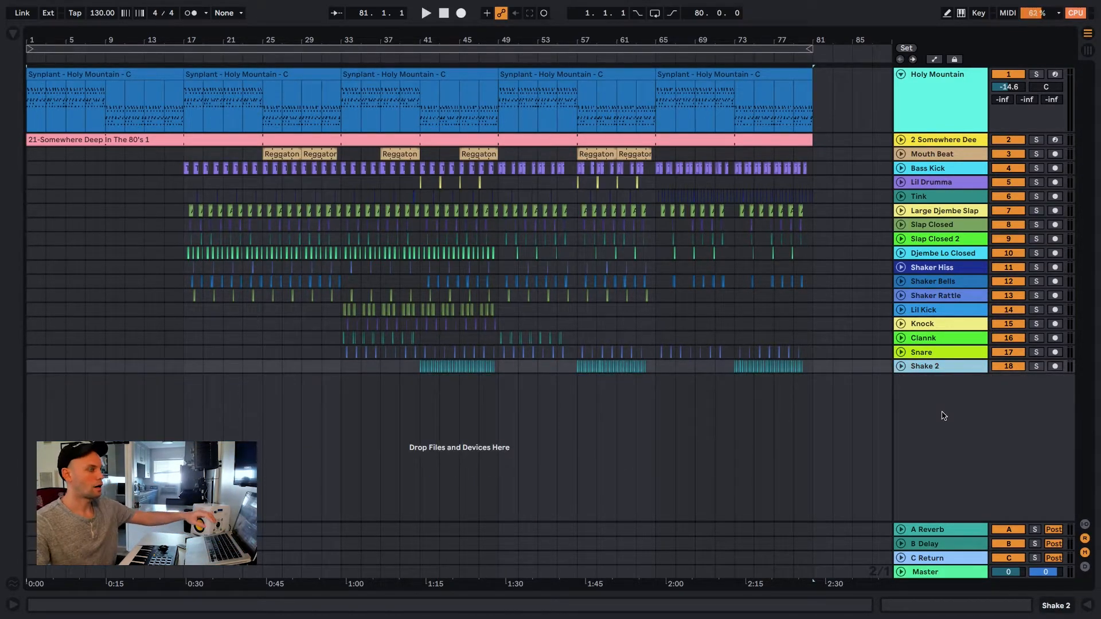
Add an audio track and a MIDI track below Shake 2, and insert another audio track between them
{"action": "key", "text": "ctrl+t"}
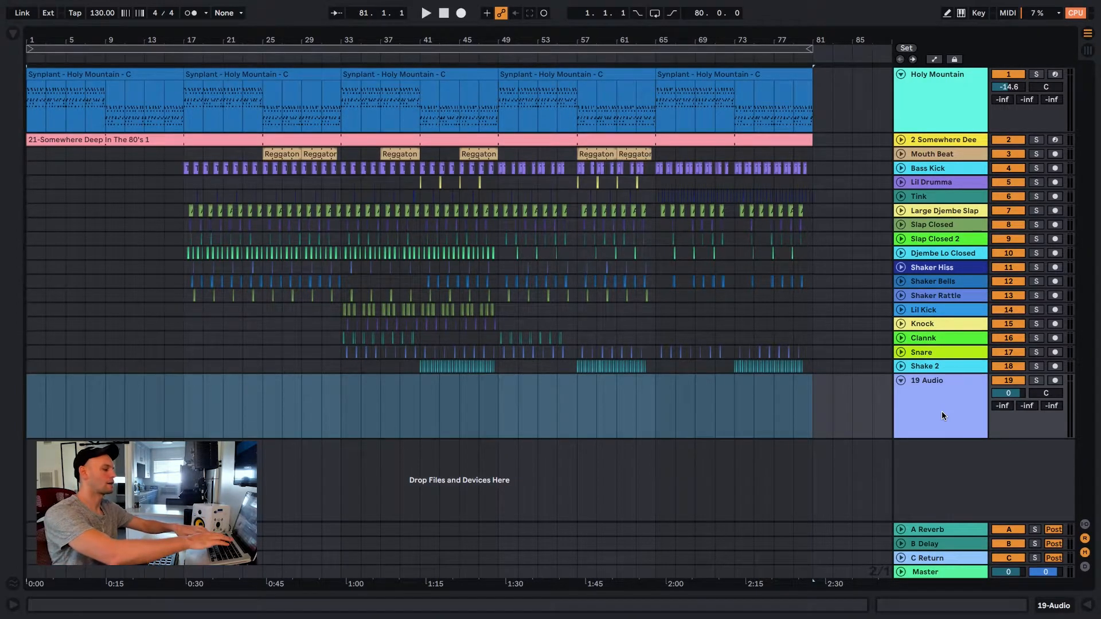
{"action": "key", "text": "ctrl+shift+t"}
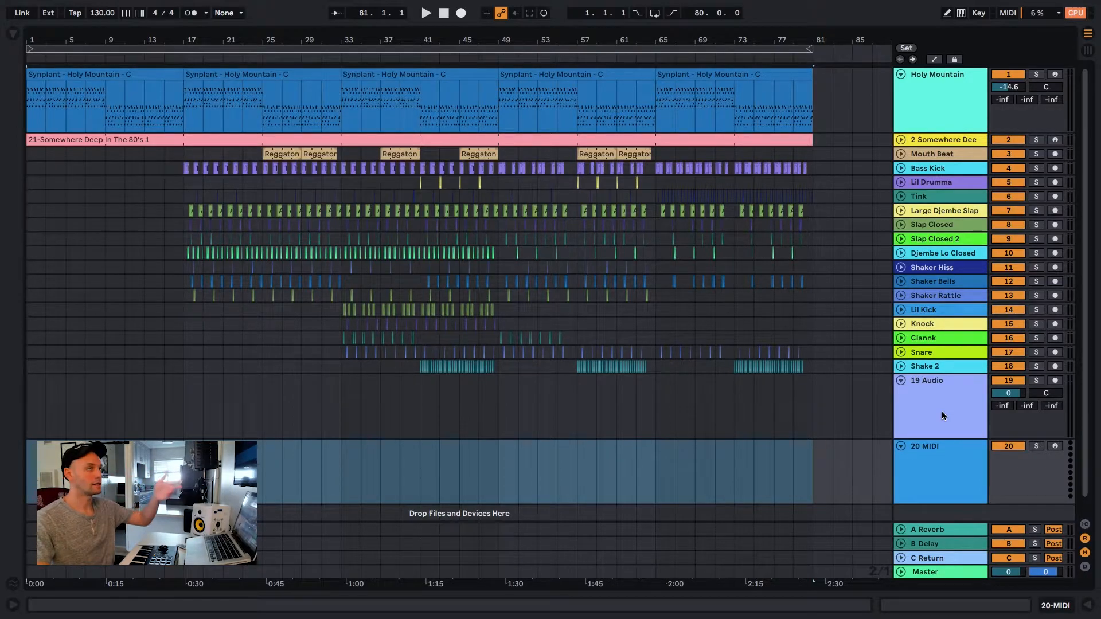
{"action": "left_click", "coordinate": [942, 411]}
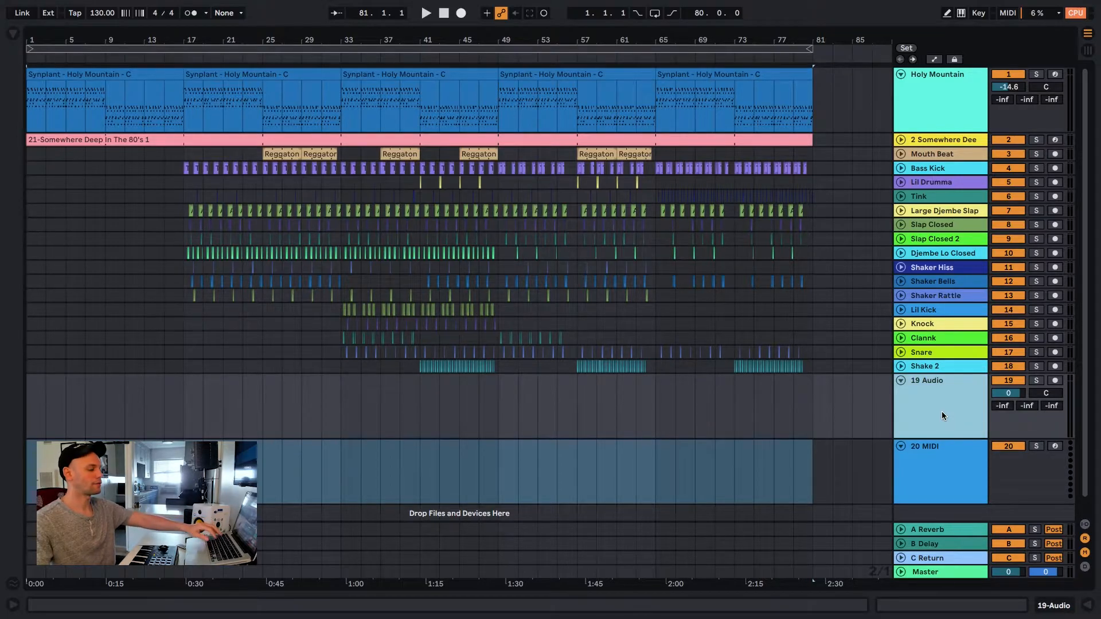
{"action": "key", "text": "ctrl+t"}
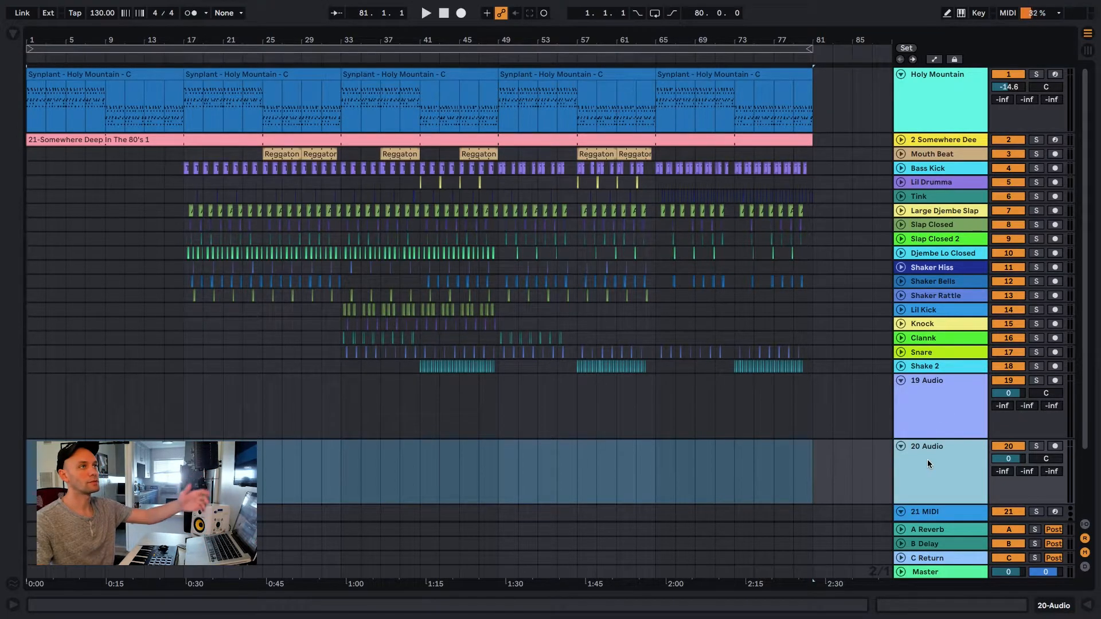
Delete the two audio tracks and the MIDI track added below Shake 2
{"action": "key", "text": "Delete"}
{"action": "key", "text": "Delete"}
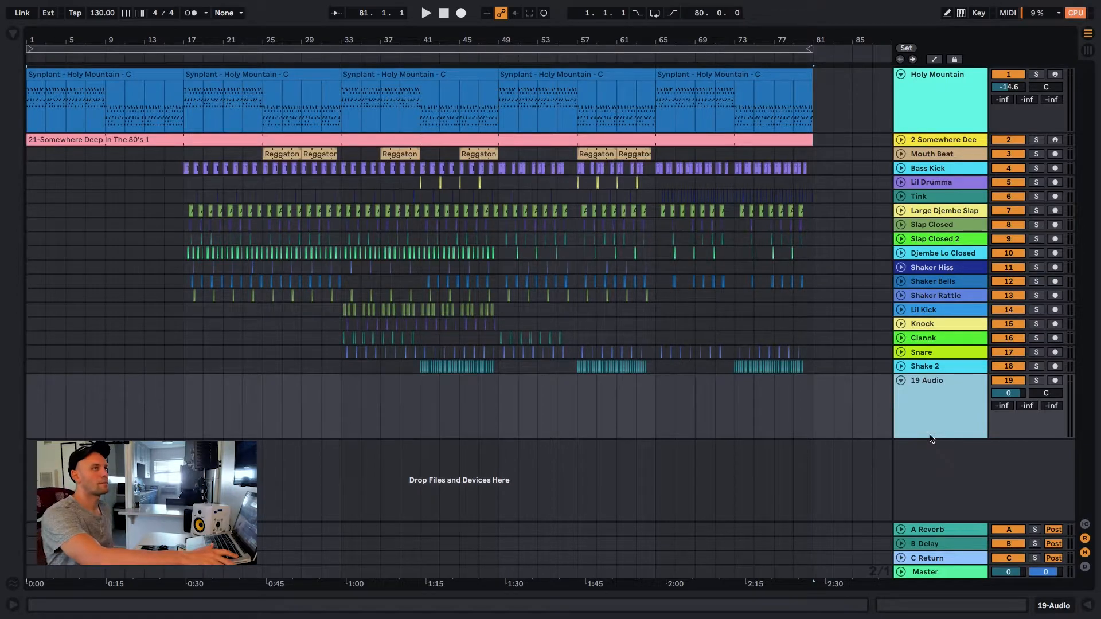
{"action": "key", "text": "Delete"}
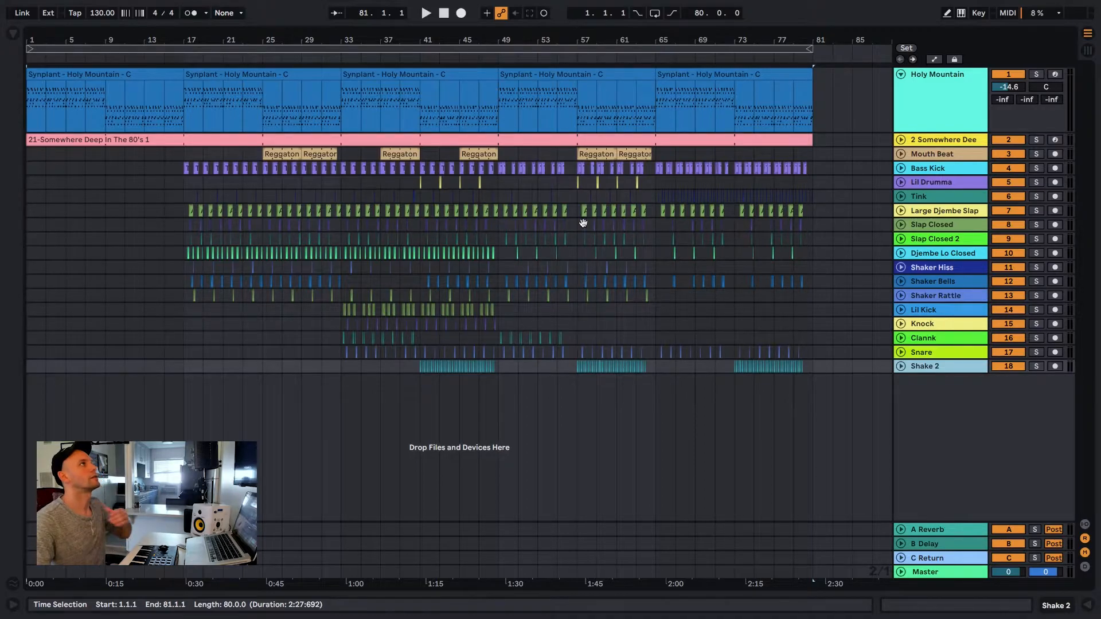
Enlarge the Holy Mountain track's height, solo the track and start playback from bar 49
{"action": "left_click_drag", "start_coordinate": [907, 130], "coordinate": [907, 194]}
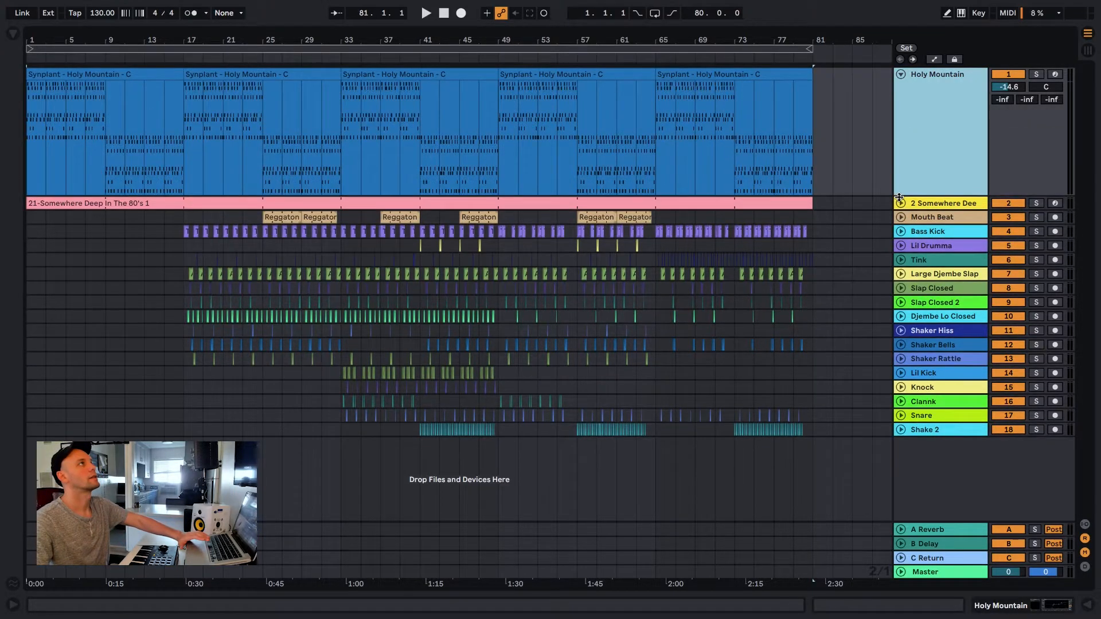
{"action": "left_click", "coordinate": [497, 164]}
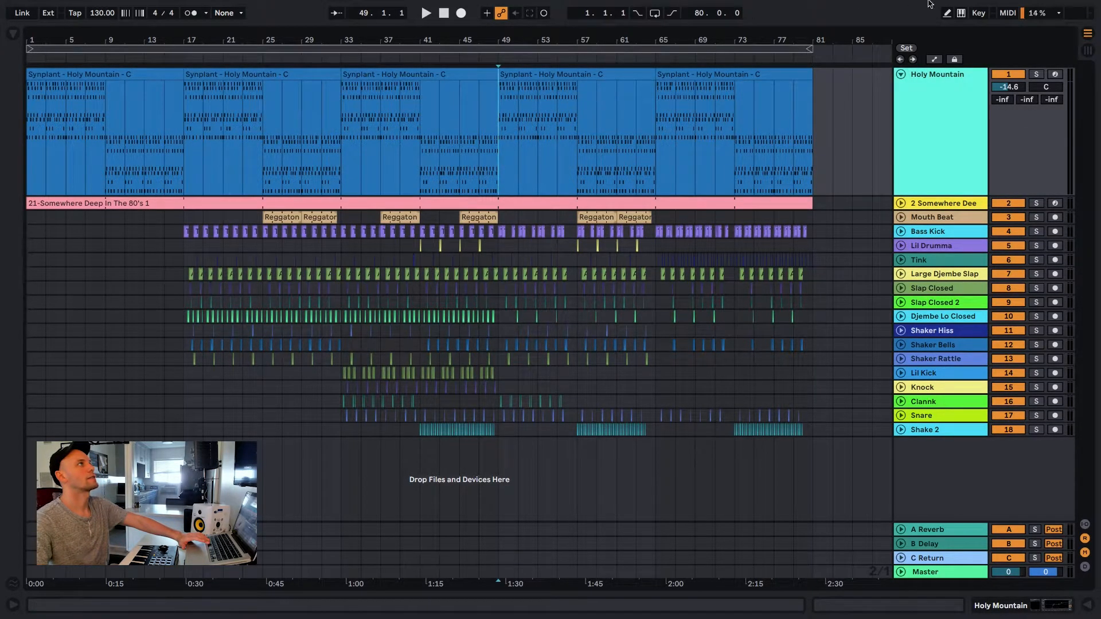
{"action": "key", "text": "s"}
{"action": "key", "text": "space"}
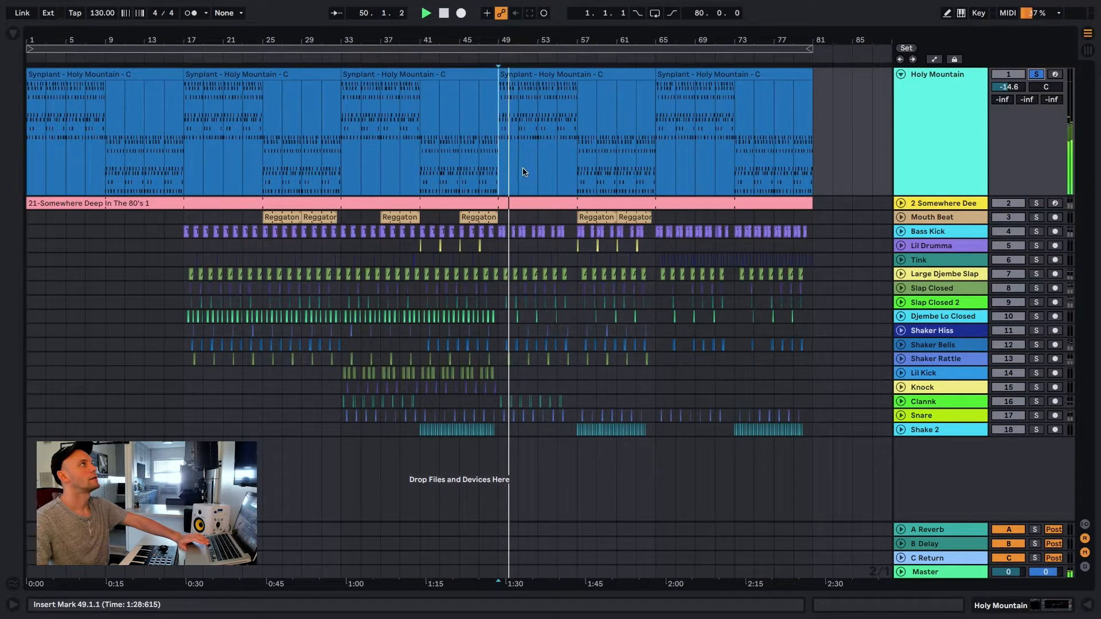
Listen to the soloed Holy Mountain clip again from bar 49, and stop playback
{"action": "scroll", "coordinate": [537, 172], "scroll_direction": "up", "scroll_amount": 3}
{"action": "scroll", "coordinate": [537, 172], "scroll_direction": "up", "scroll_amount": 2}
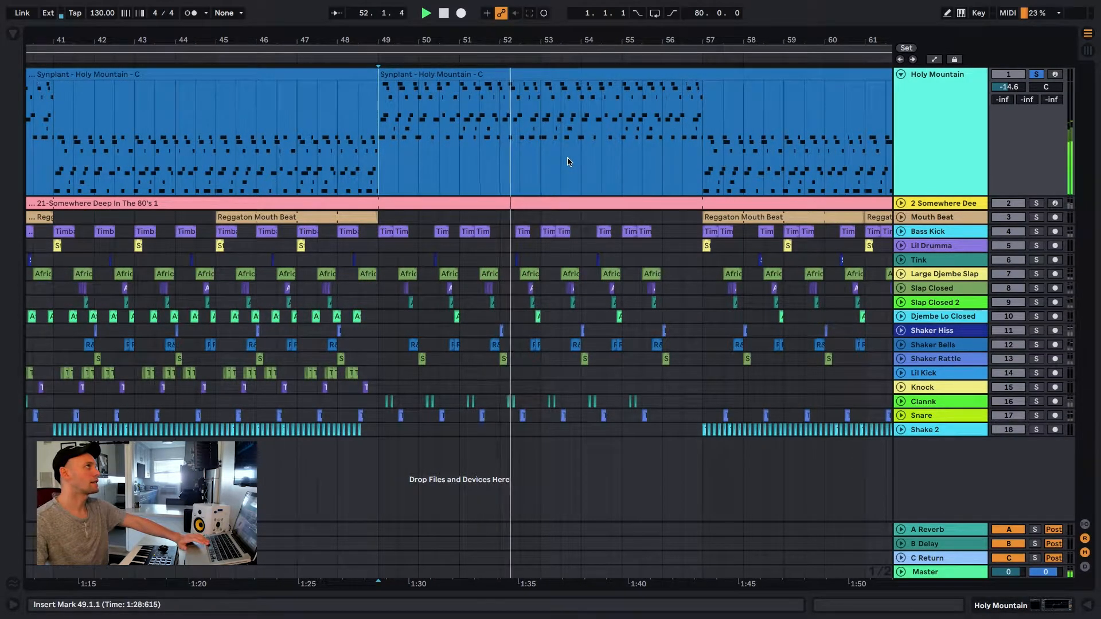
{"action": "left_click_drag", "start_coordinate": [541, 38], "coordinate": [343, 36]}
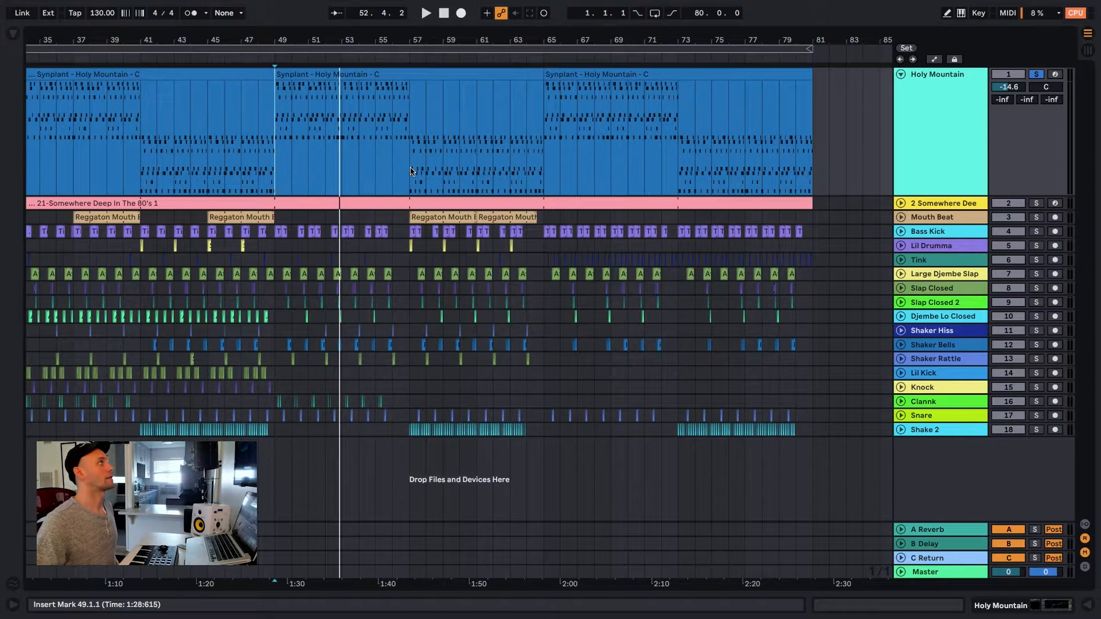
{"action": "left_click_drag", "start_coordinate": [308, 42], "coordinate": [318, 40]}
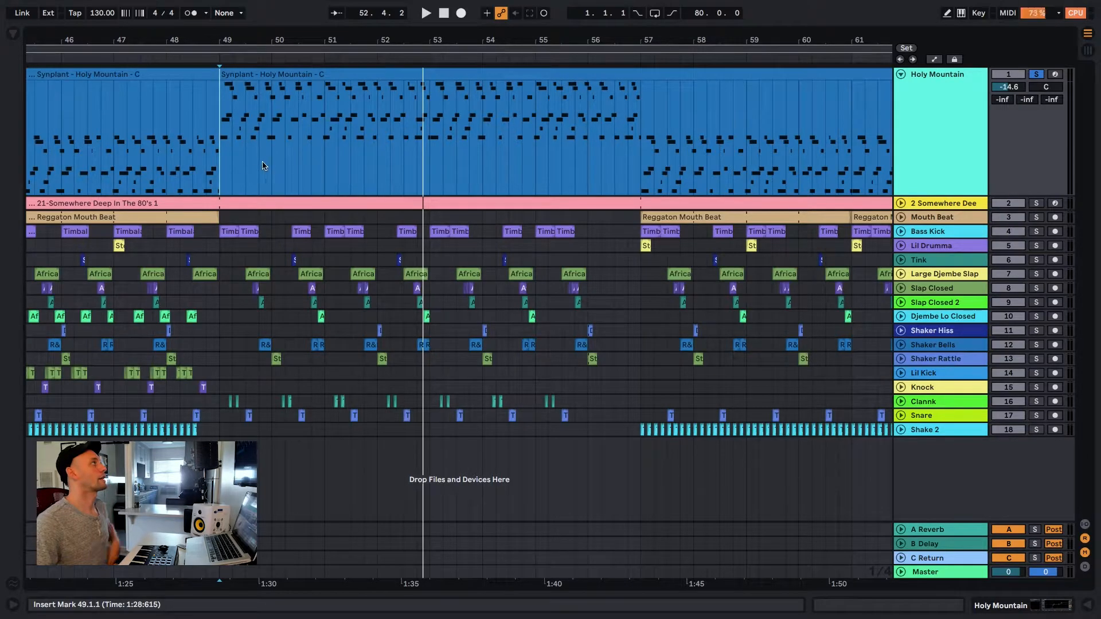
{"action": "key", "text": "space"}
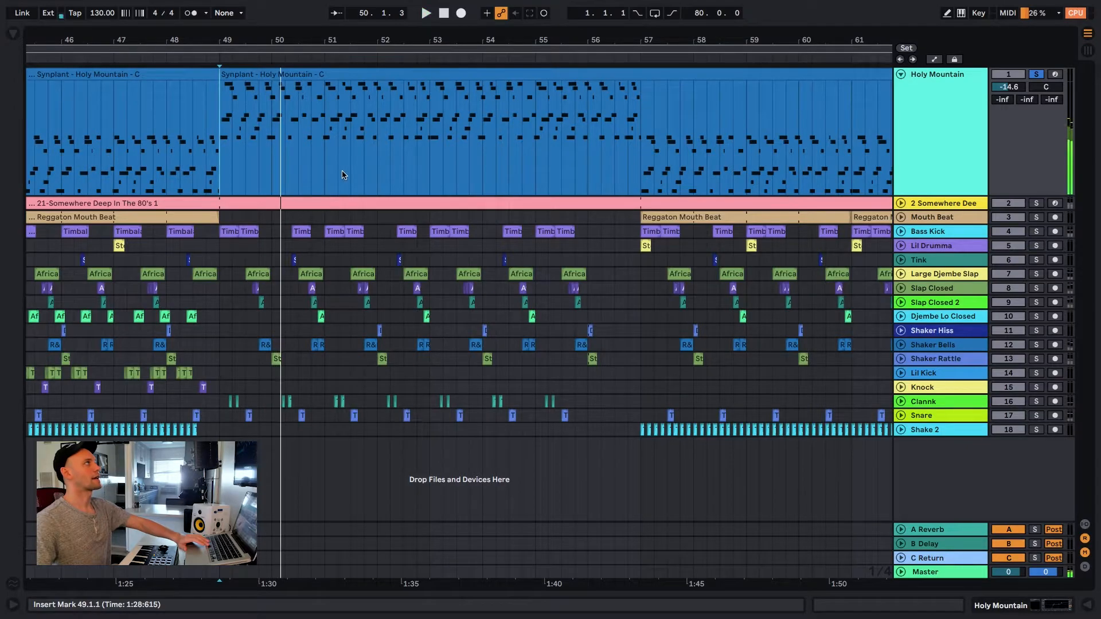
{"action": "key", "text": "space"}
Try splitting the Holy Mountain clip at bar 57, and undo the split
{"action": "left_click_drag", "start_coordinate": [650, 36], "coordinate": [490, 22]}
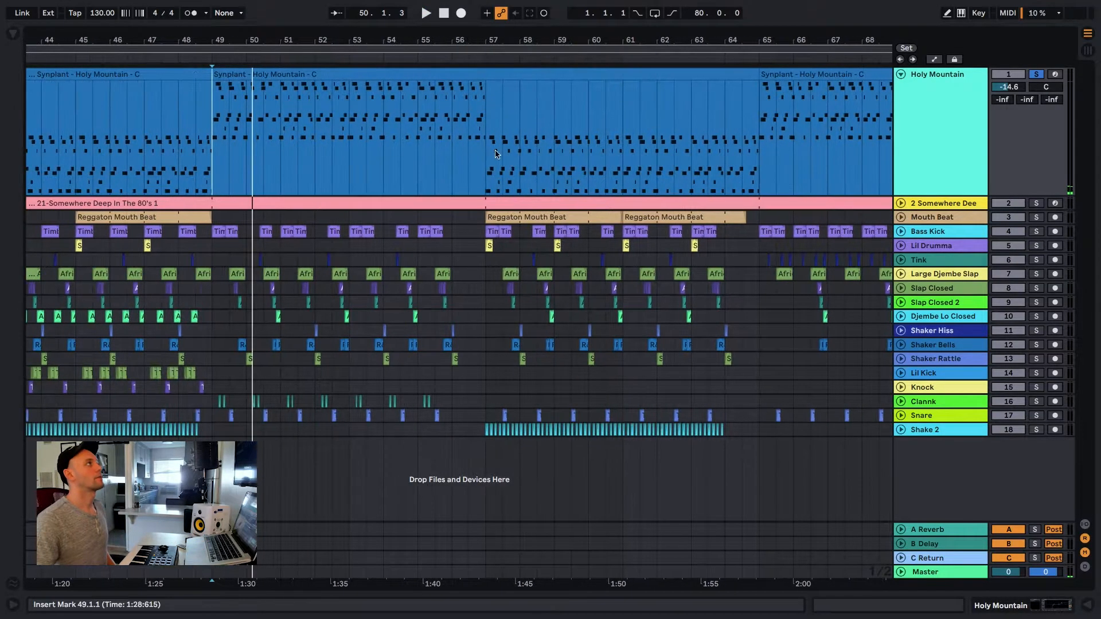
{"action": "left_click", "coordinate": [482, 178]}
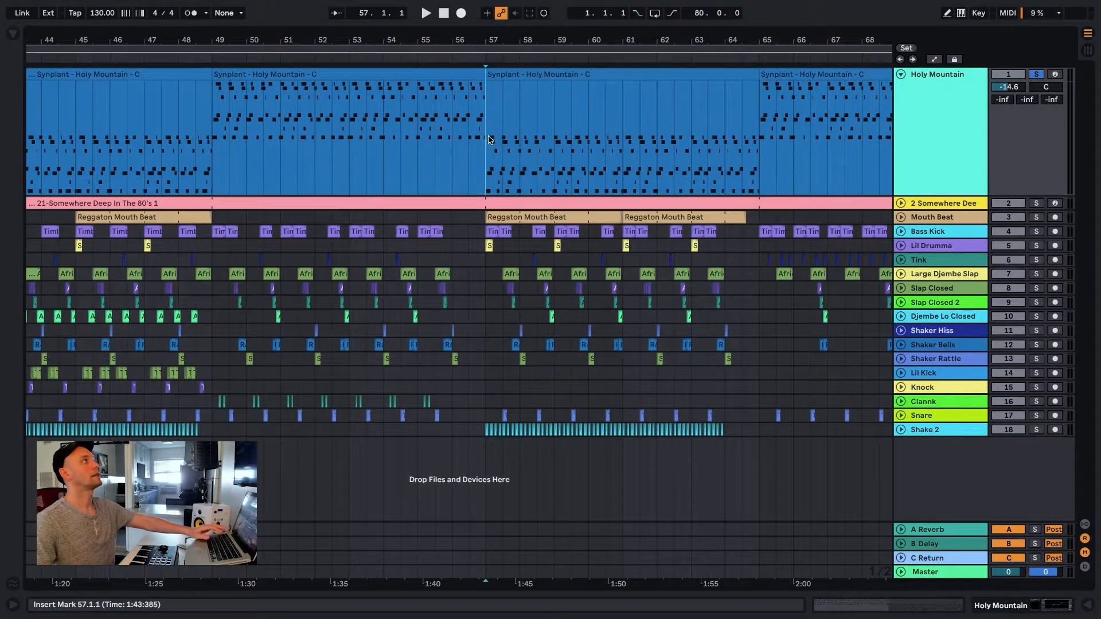
{"action": "key", "text": "super+e"}
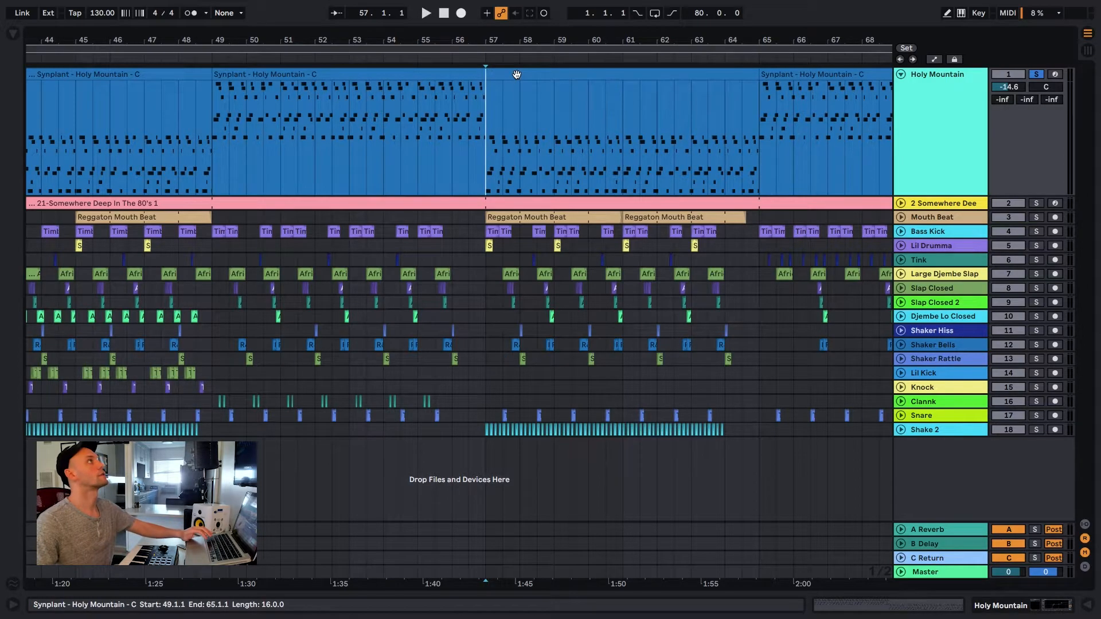
{"action": "key", "text": "super+z"}
Split the Holy Mountain clip at bar 57 again, select each half to check it, and undo the split
{"action": "left_click", "coordinate": [484, 148]}
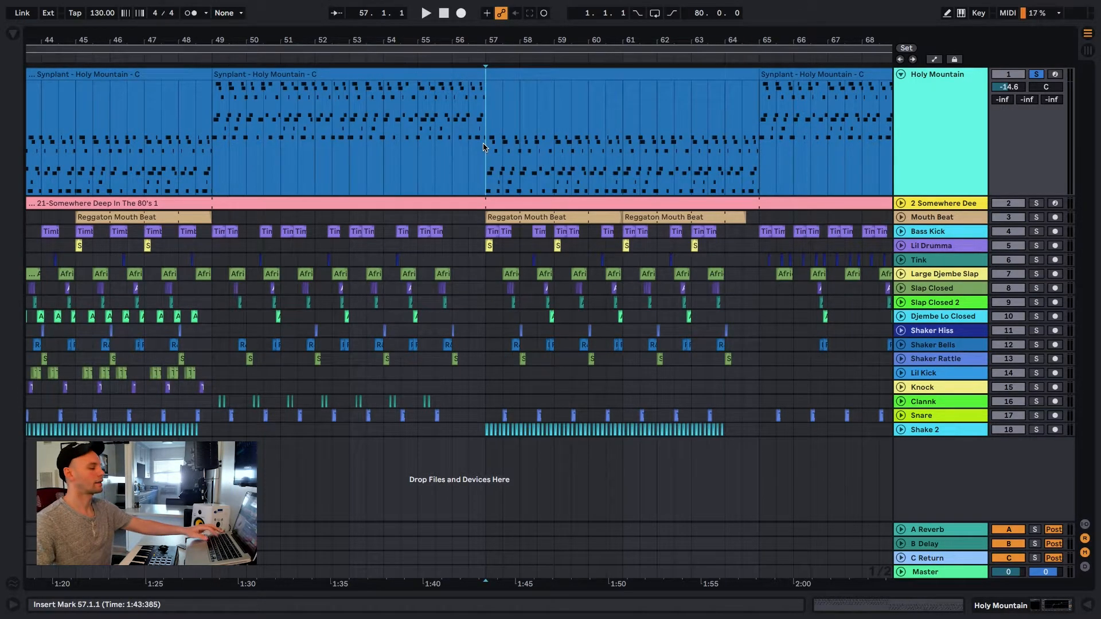
{"action": "key", "text": "super+e"}
{"action": "left_click", "coordinate": [457, 76]}
{"action": "left_click", "coordinate": [511, 72]}
{"action": "left_click", "coordinate": [456, 77]}
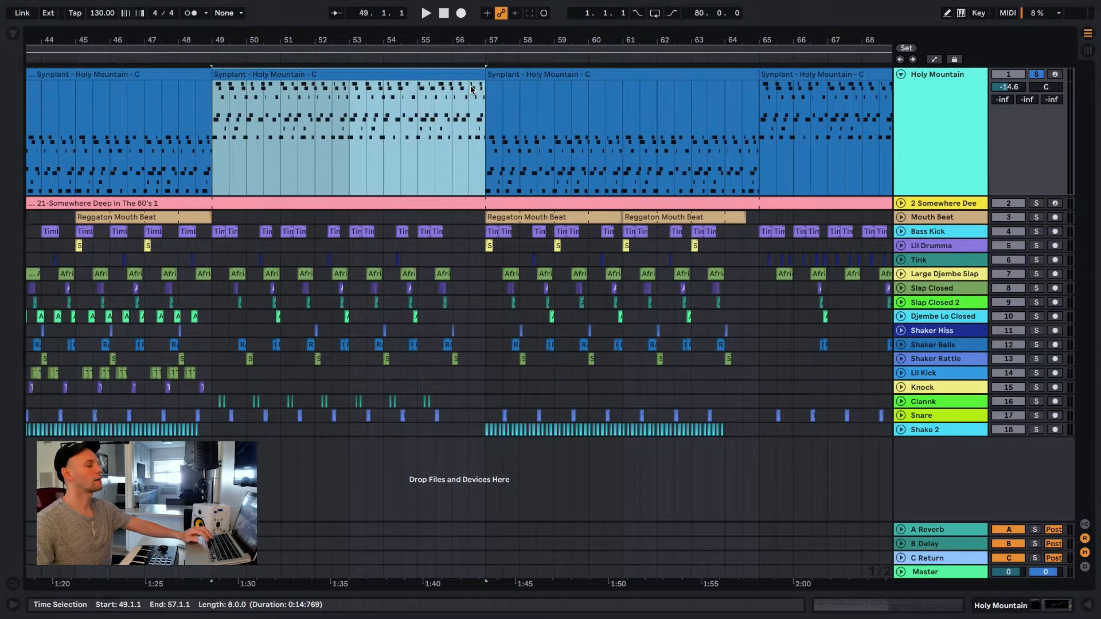
{"action": "key", "text": "super+z"}
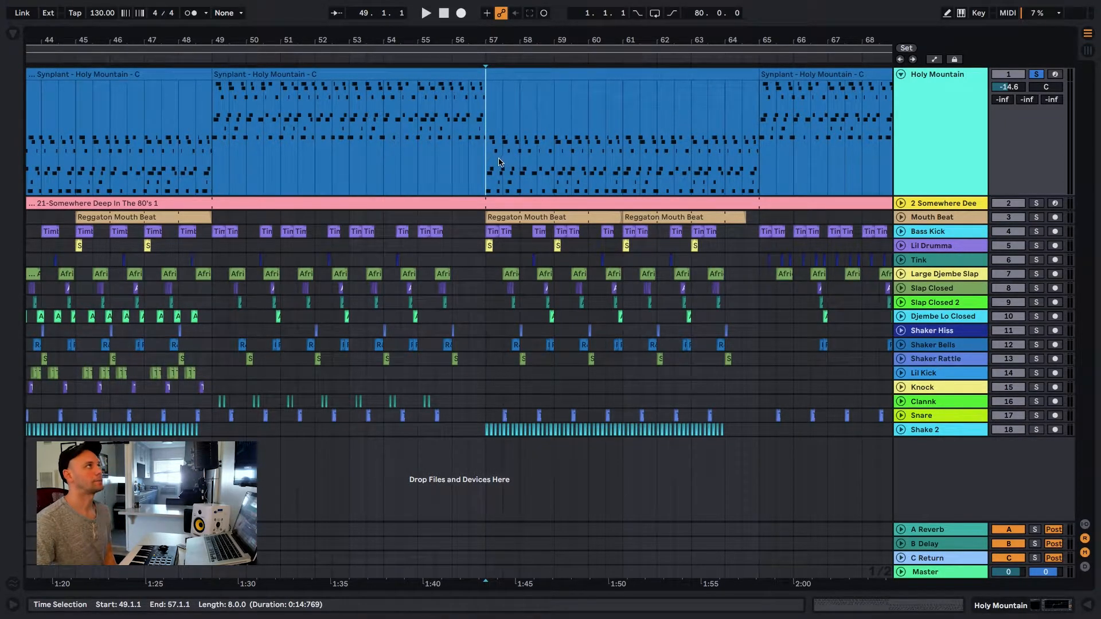
Split bars 57 to 61 out of the Holy Mountain clip as a separate clip and open its MIDI notes
{"action": "left_click_drag", "start_coordinate": [488, 167], "coordinate": [618, 156]}
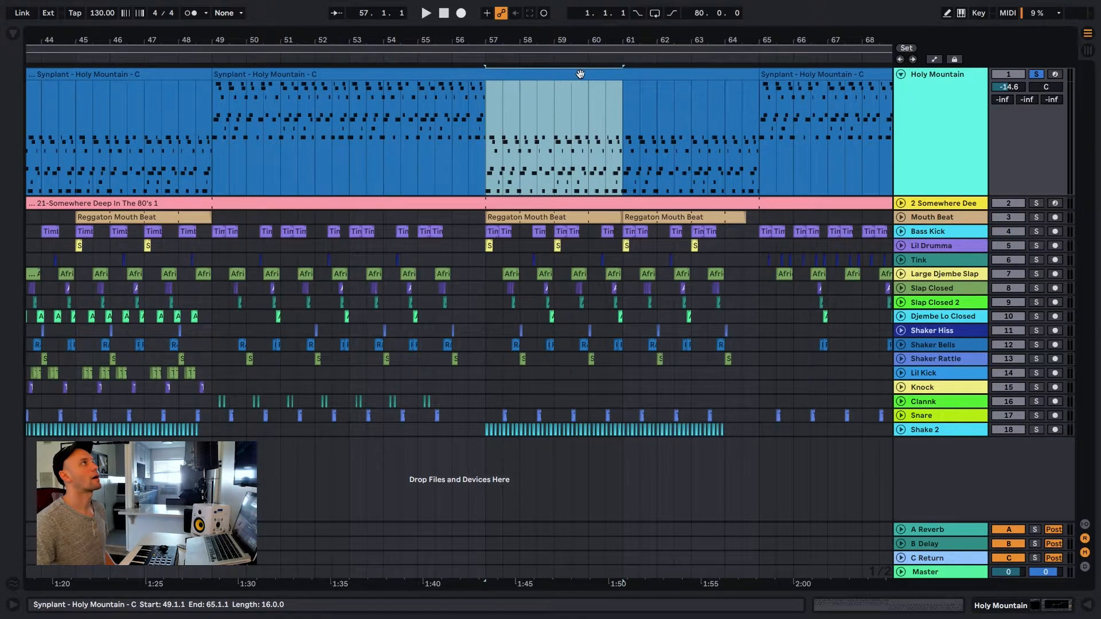
{"action": "mouse_move", "coordinate": [548, 78]}
{"action": "left_mouse_down"}
{"action": "mouse_move", "coordinate": [550, 89]}
{"action": "mouse_move", "coordinate": [545, 80]}
{"action": "left_mouse_up"}
{"action": "left_click_drag", "start_coordinate": [488, 130], "coordinate": [622, 124]}
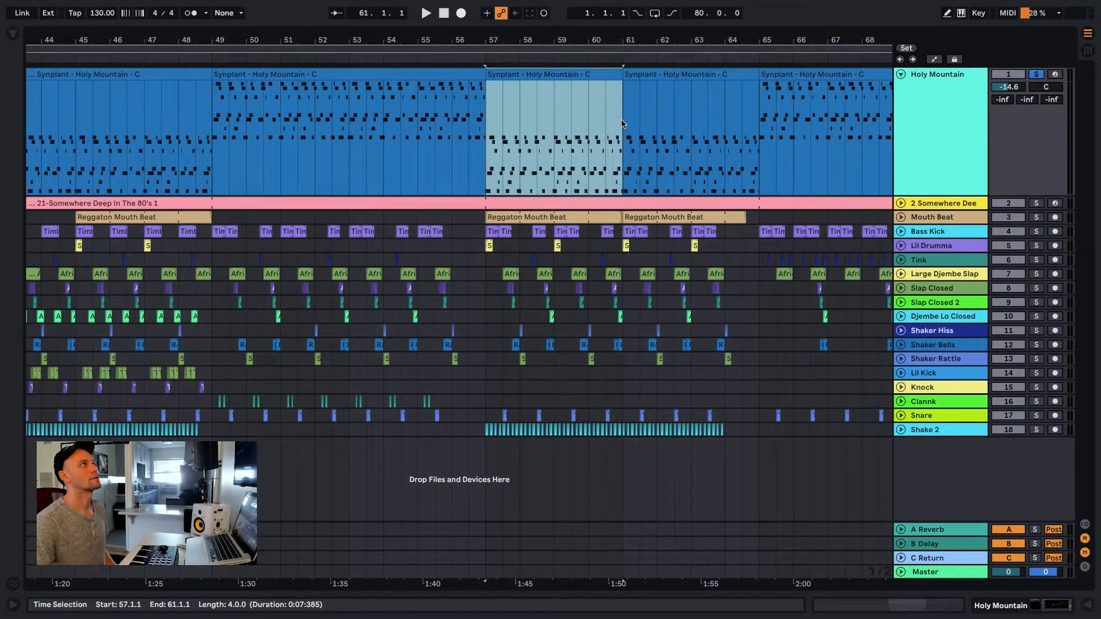
{"action": "left_click", "coordinate": [576, 144]}
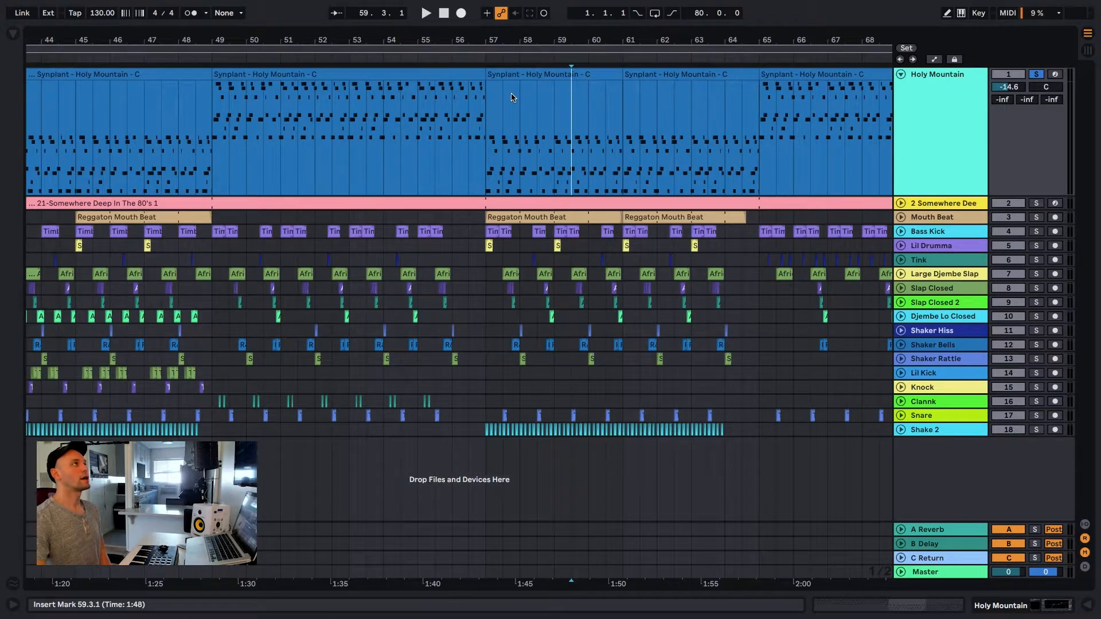
{"action": "double_click", "coordinate": [536, 74]}
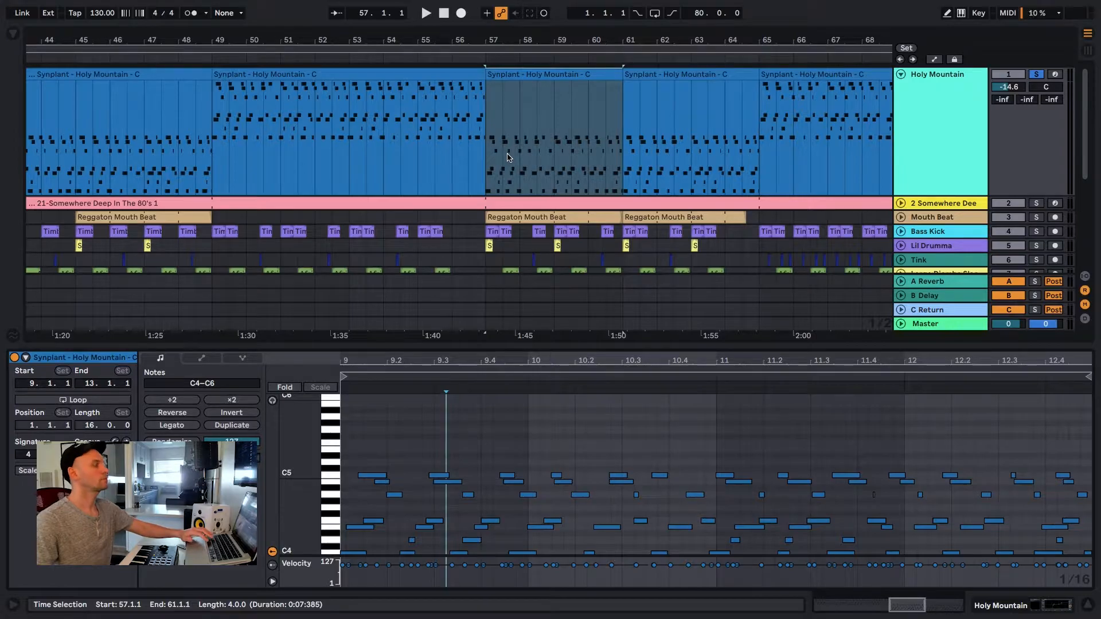
Split bars 57 to 59 out of the Holy Mountain clip as a separate two-bar clip
{"action": "scroll", "coordinate": [502, 161], "scroll_direction": "down", "scroll_amount": 5}
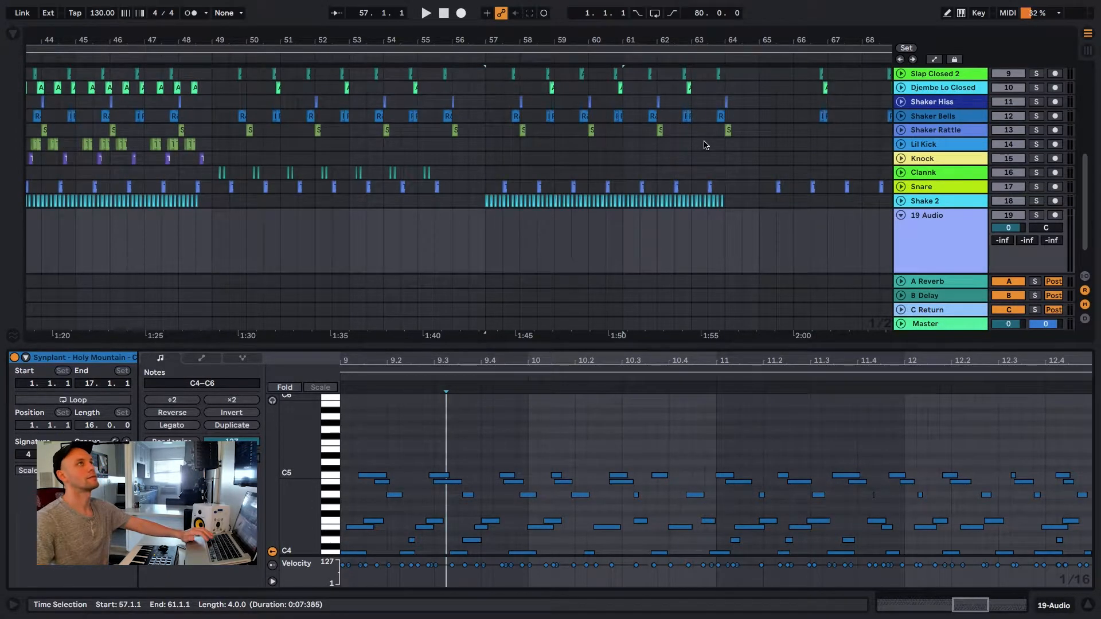
{"action": "scroll", "coordinate": [705, 144], "scroll_direction": "up", "scroll_amount": 5}
{"action": "left_click_drag", "start_coordinate": [488, 167], "coordinate": [534, 133]}
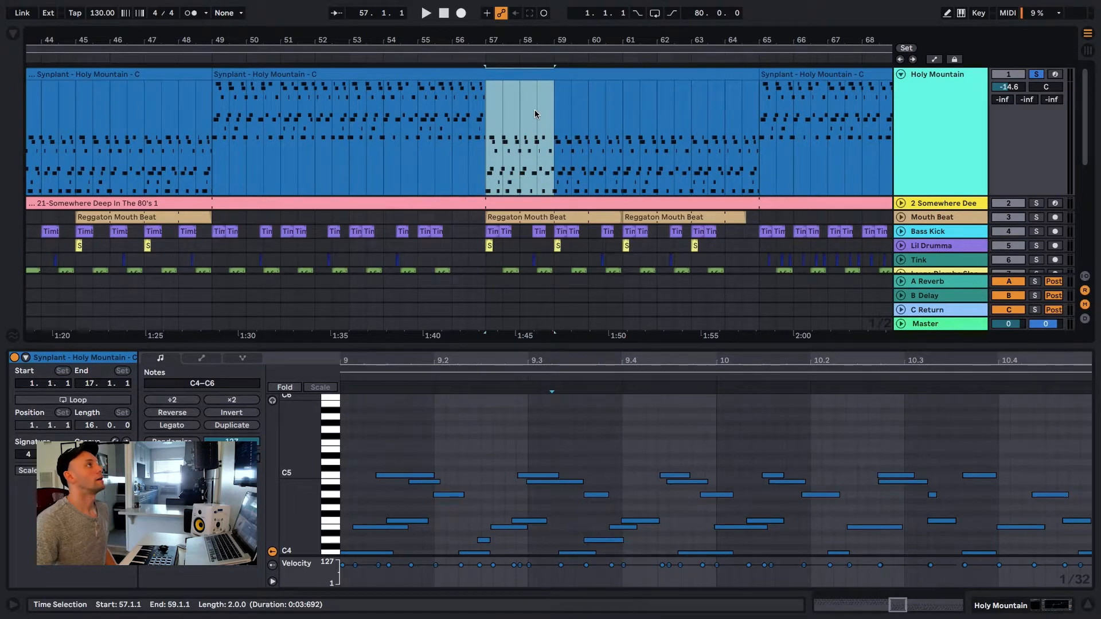
{"action": "key", "text": "ctrl+e"}
{"action": "left_click", "coordinate": [519, 96]}
{"action": "left_click", "coordinate": [540, 172]}
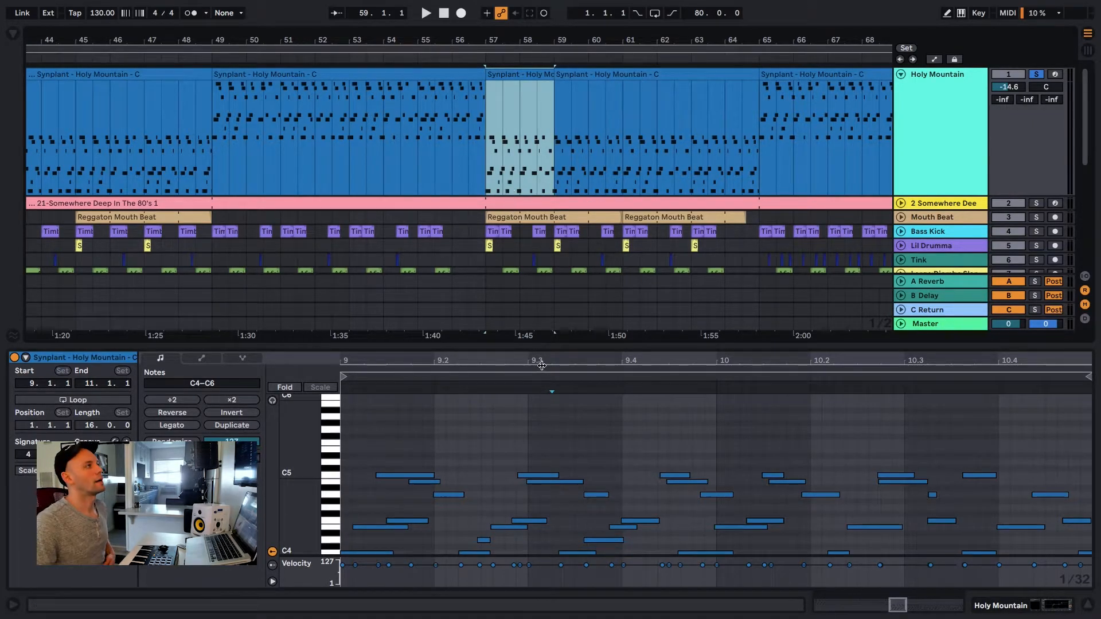
Try consolidating the two-bar Holy Mountain clip, undo it, and view the notes outside the clip's start and end markers
{"action": "left_click_drag", "start_coordinate": [530, 360], "coordinate": [530, 281]}
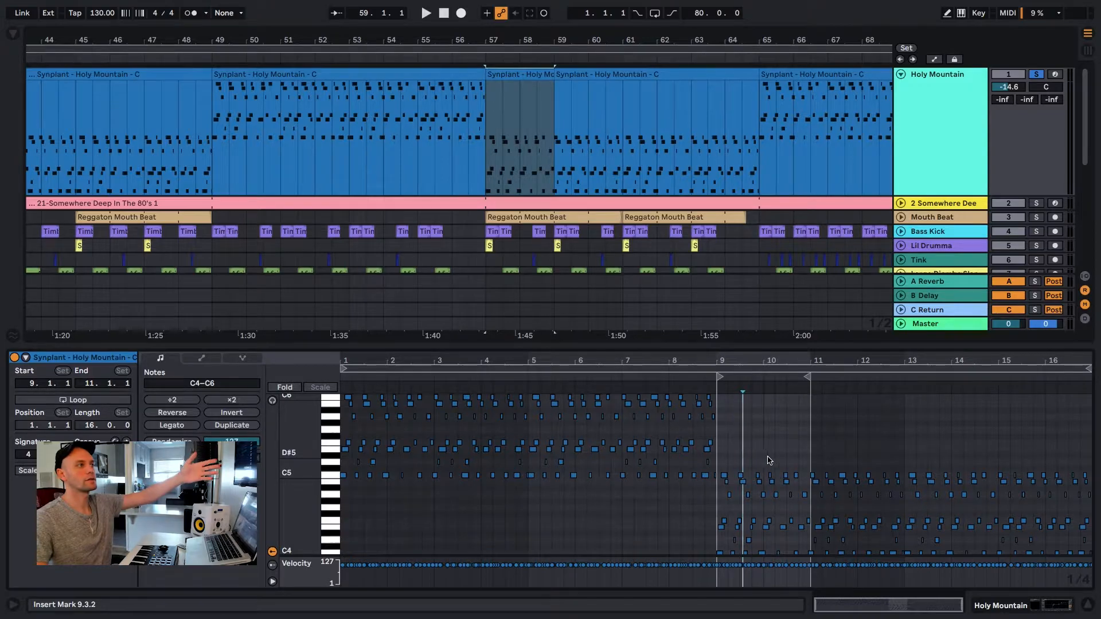
{"action": "left_click", "coordinate": [519, 76]}
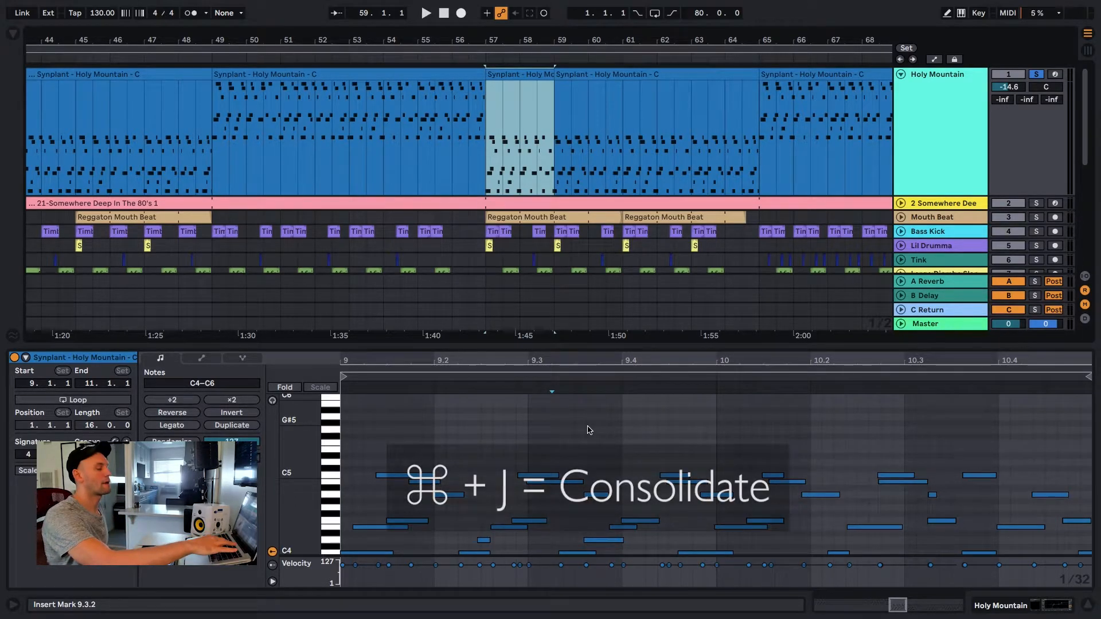
{"action": "key", "text": "super+j"}
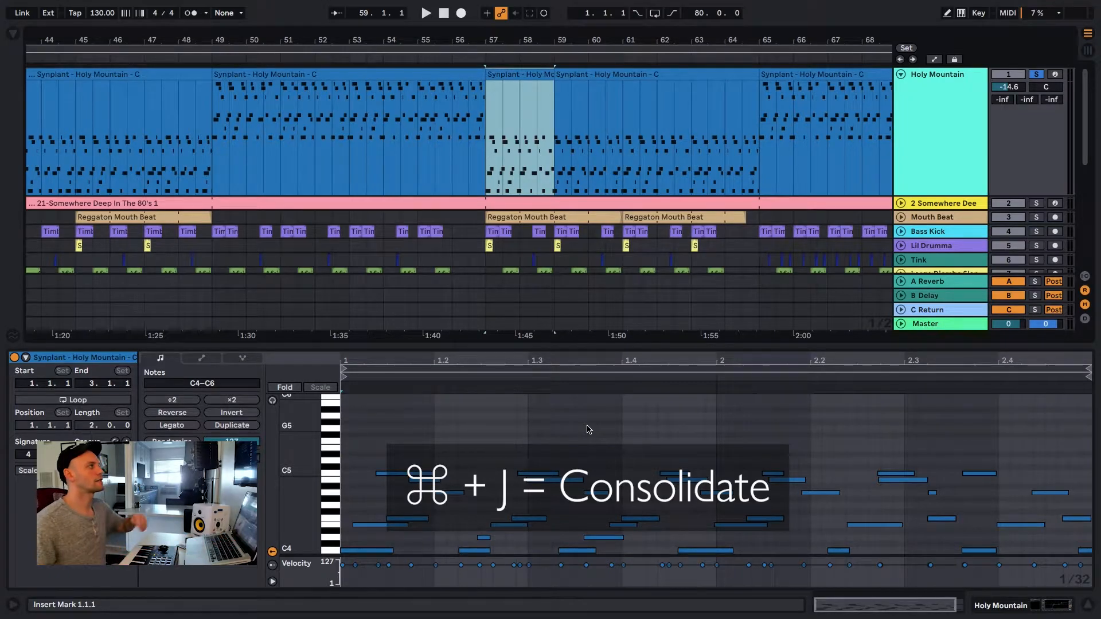
{"action": "key", "text": "super+z"}
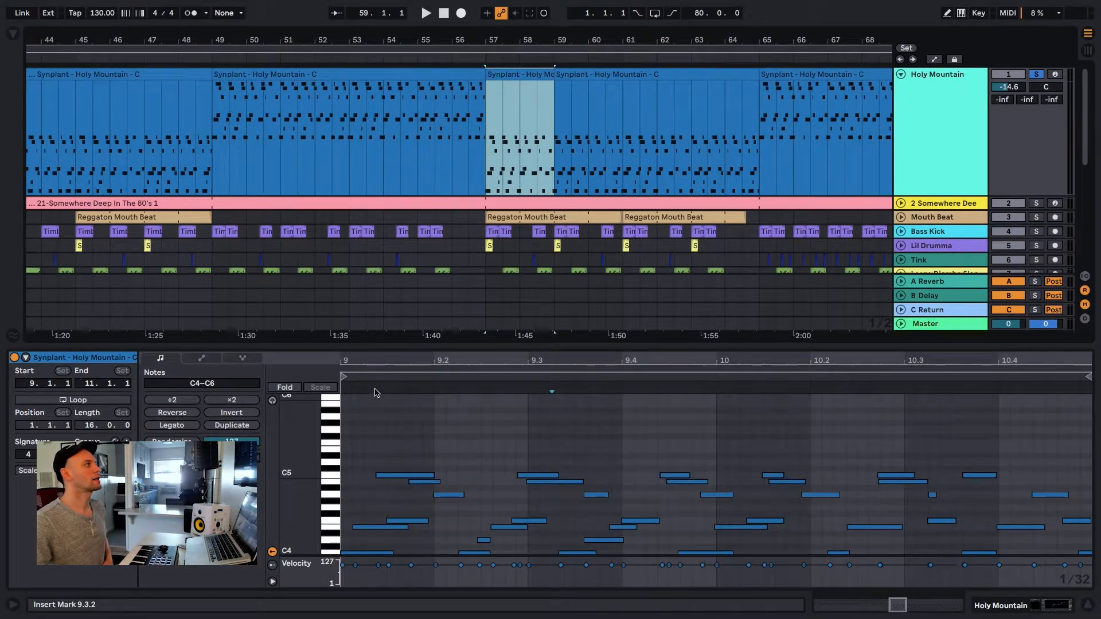
{"action": "left_click_drag", "start_coordinate": [462, 364], "coordinate": [713, 367]}
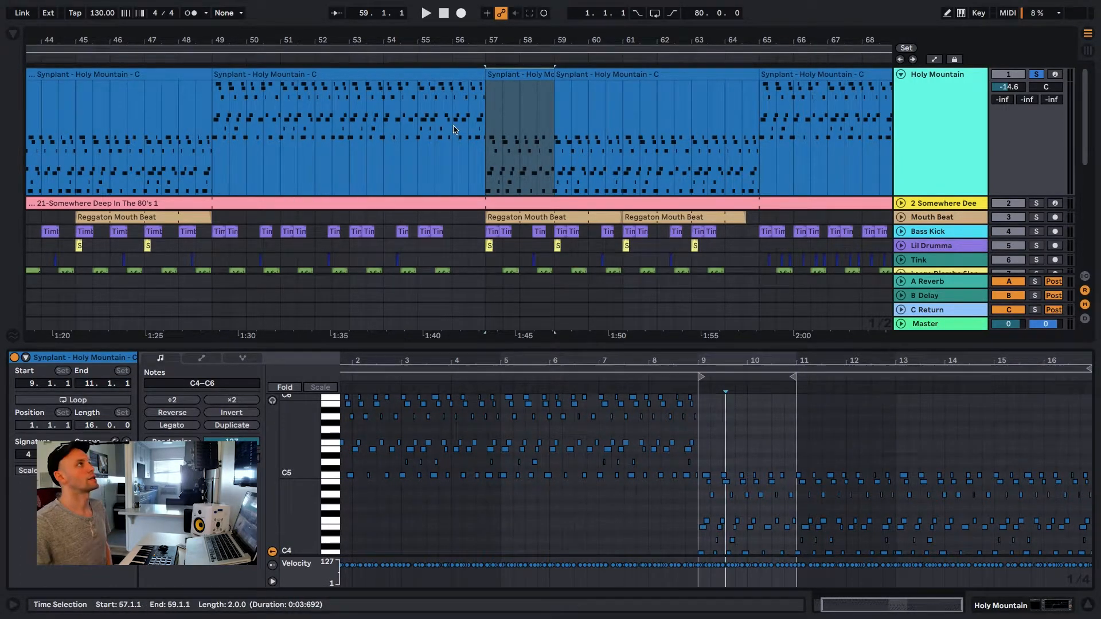
Consolidate the Holy Mountain clip at bars 57 to 59 and delete the stray C5 note at its end
{"action": "left_click", "coordinate": [508, 76]}
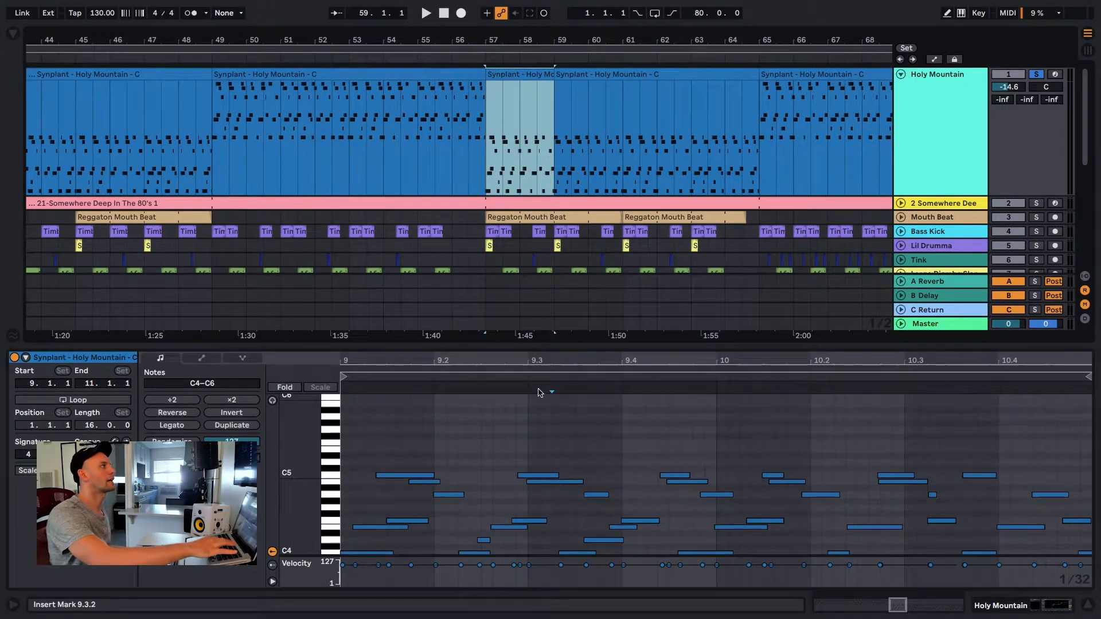
{"action": "key", "text": "super+j"}
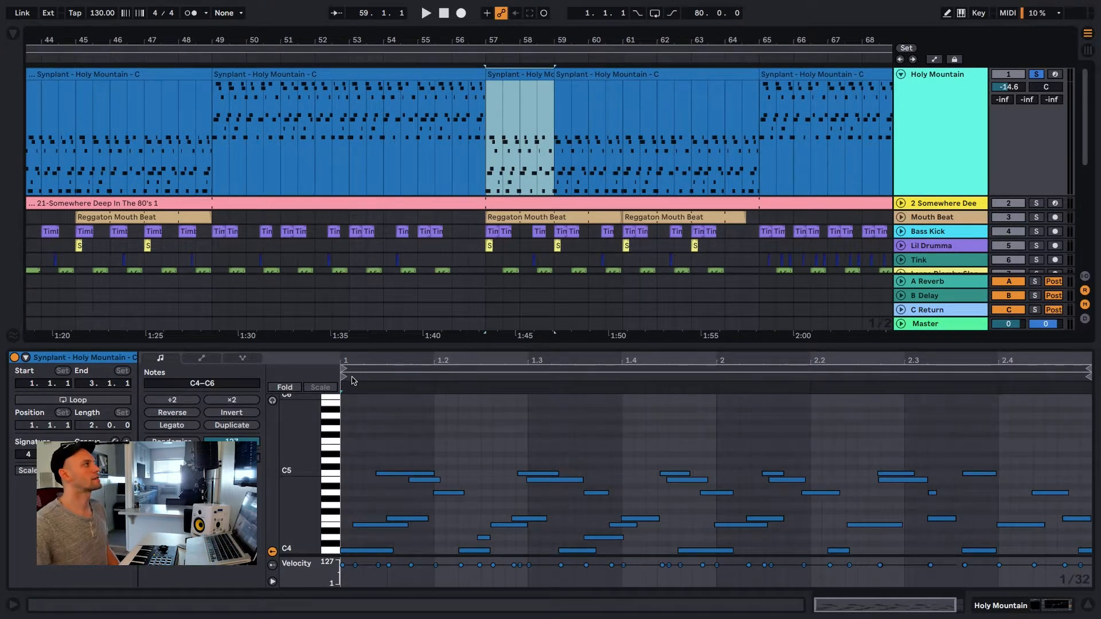
{"action": "double_click", "coordinate": [394, 357]}
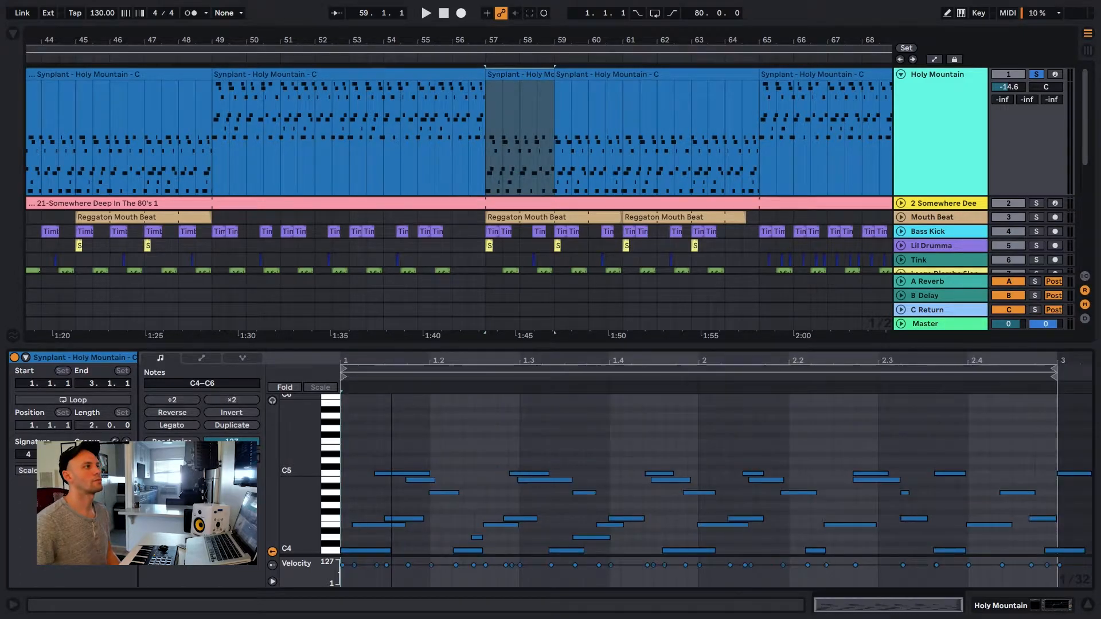
{"action": "left_click", "coordinate": [1063, 456]}
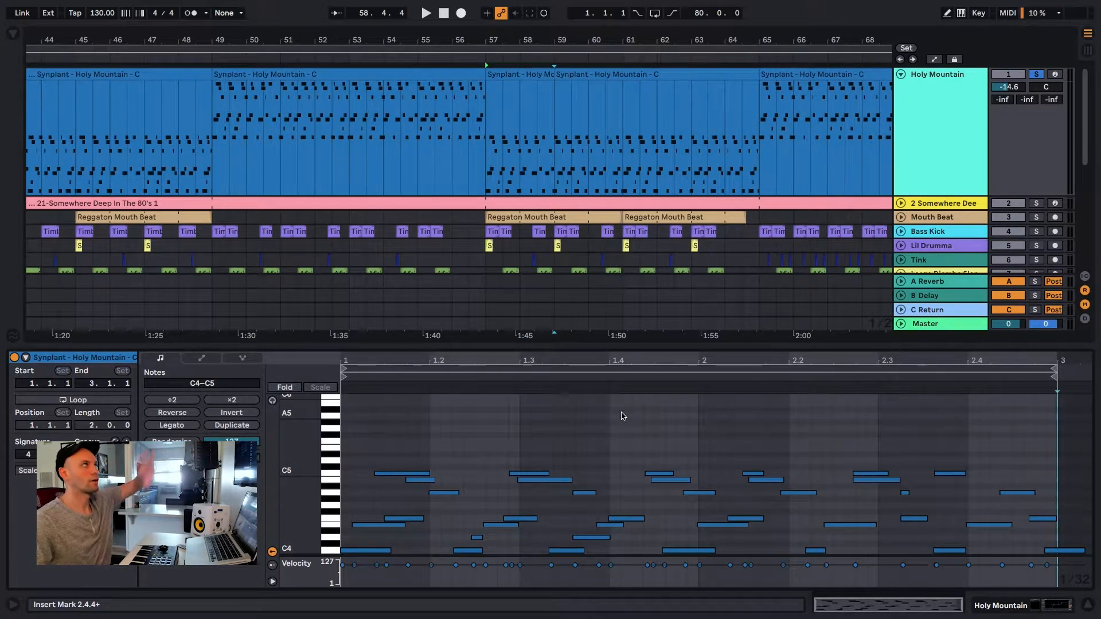
{"action": "left_click_drag", "start_coordinate": [522, 356], "coordinate": [522, 356]}
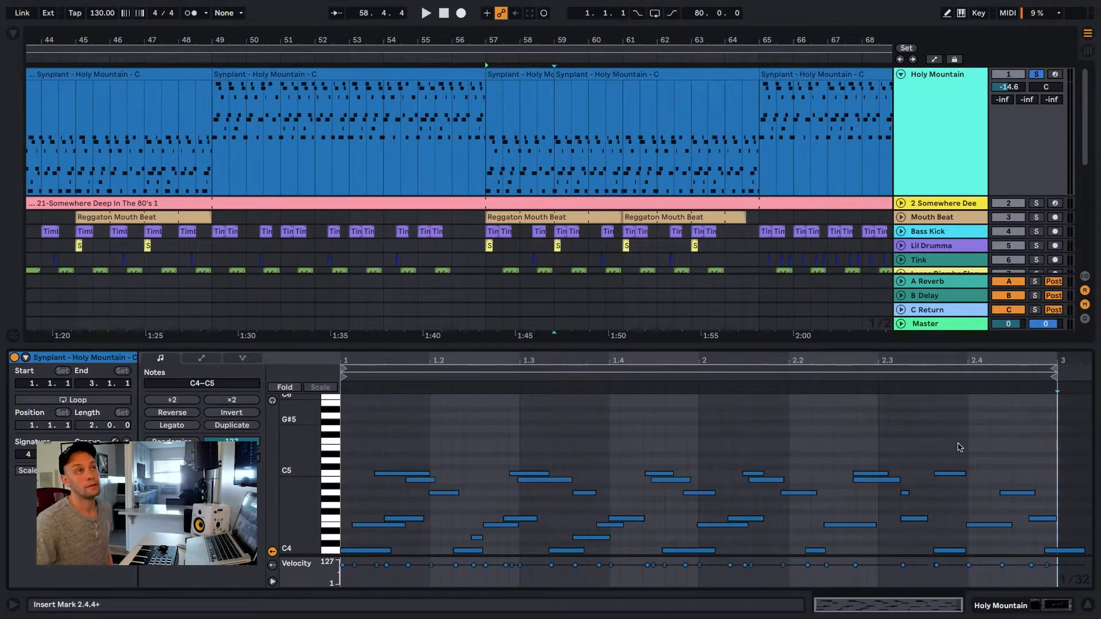
Hide the clip's note editor, and unfold and enlarge the Shake 2 track to show its samples from bar 57
{"action": "left_click", "coordinate": [1087, 605]}
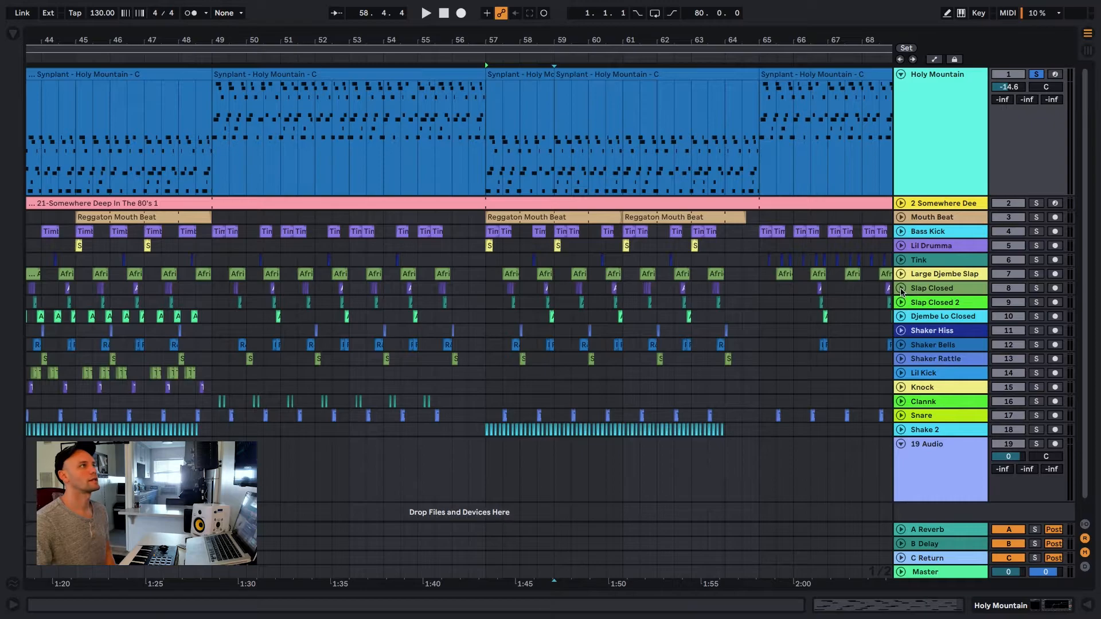
{"action": "left_click", "coordinate": [901, 430]}
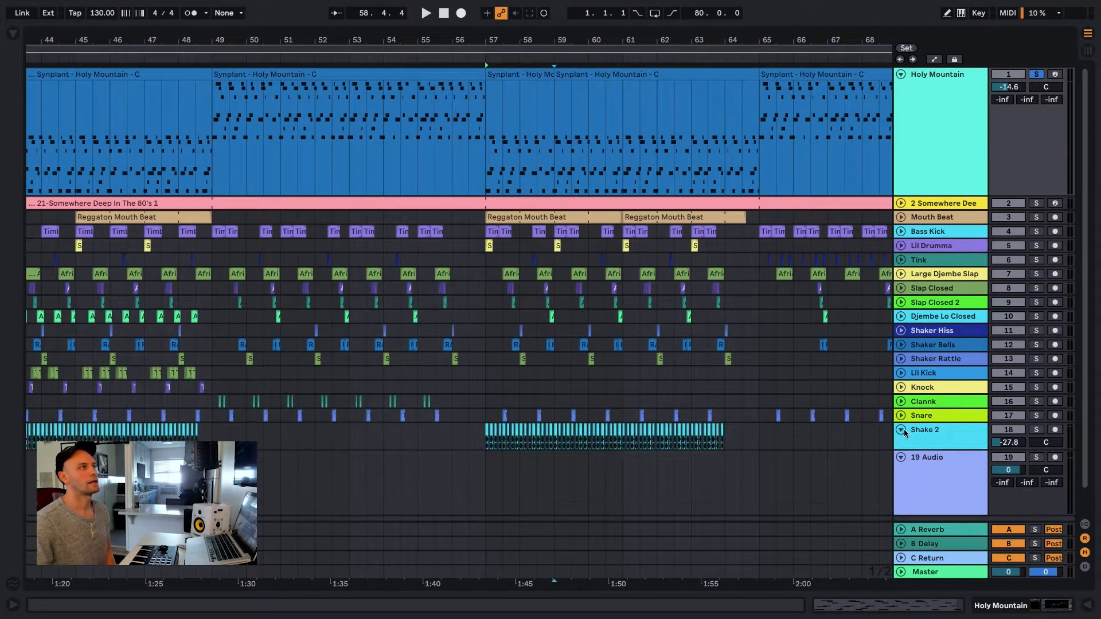
{"action": "left_click_drag", "start_coordinate": [556, 37], "coordinate": [517, 117]}
{"action": "left_click_drag", "start_coordinate": [917, 450], "coordinate": [919, 536]}
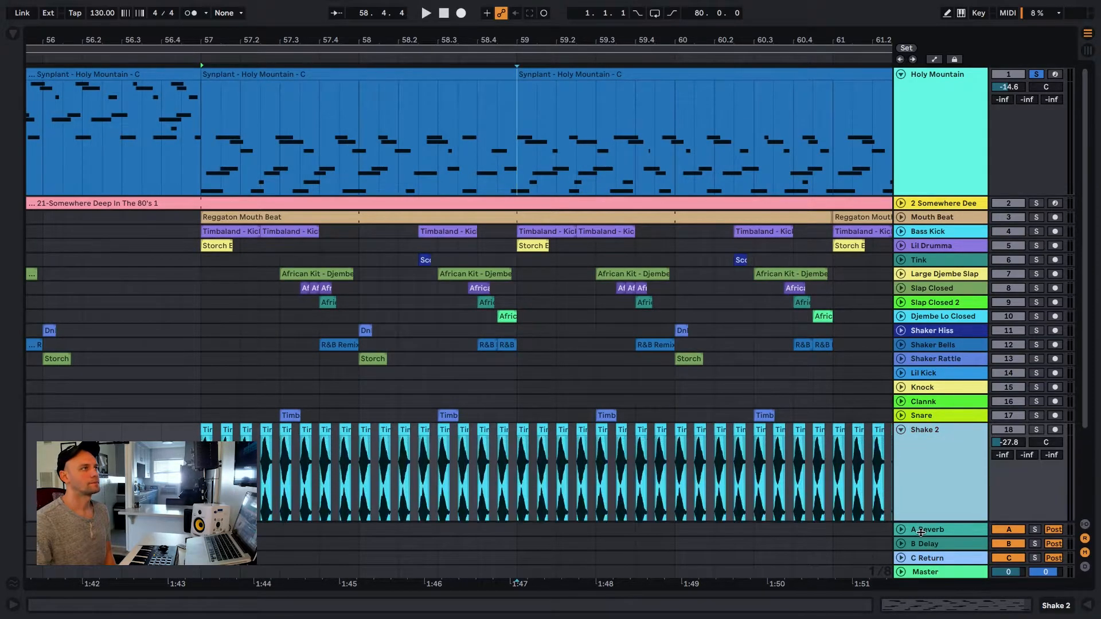
{"action": "scroll", "coordinate": [739, 345], "scroll_direction": "down", "scroll_amount": 3}
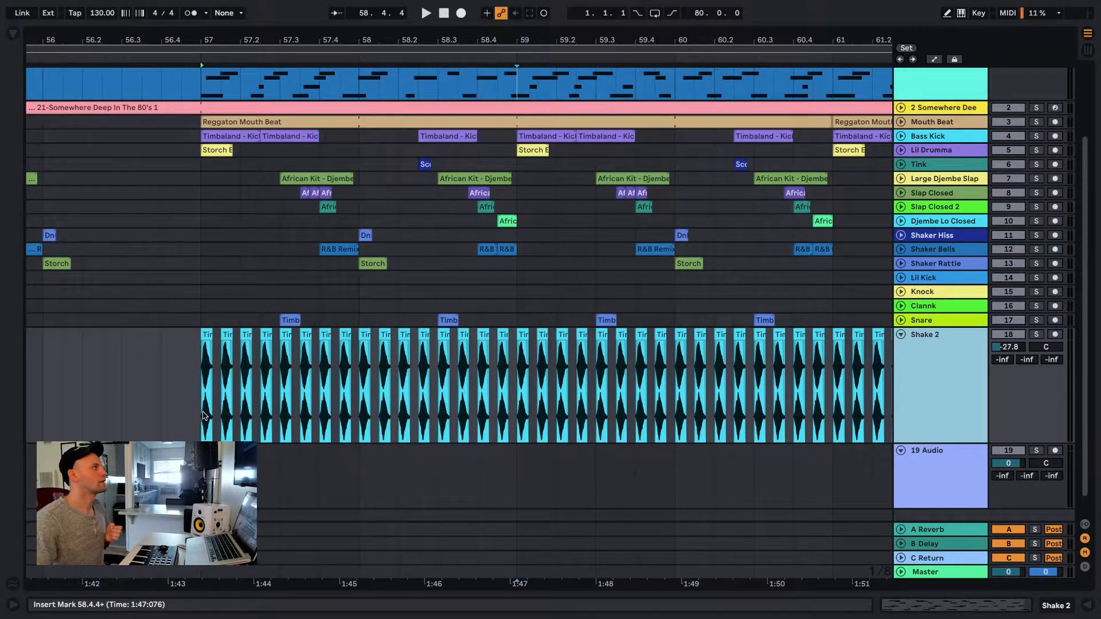
Consolidate the Shake 2 samples from bar 57 to 59 into one audio clip and select it
{"action": "left_click_drag", "start_coordinate": [201, 415], "coordinate": [515, 396]}
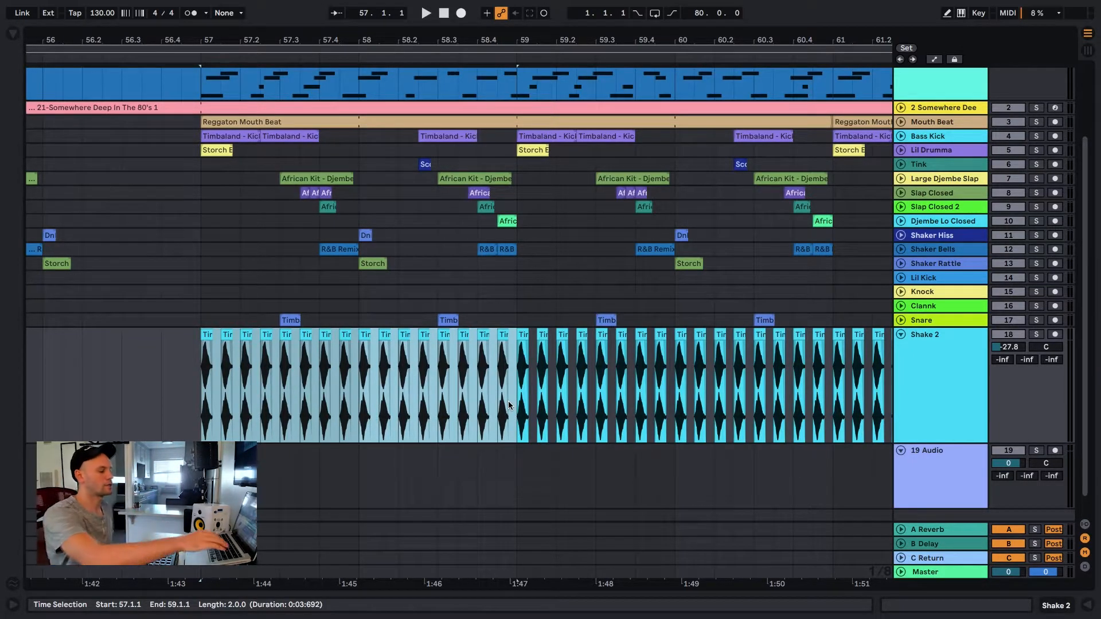
{"action": "key", "text": "super+j"}
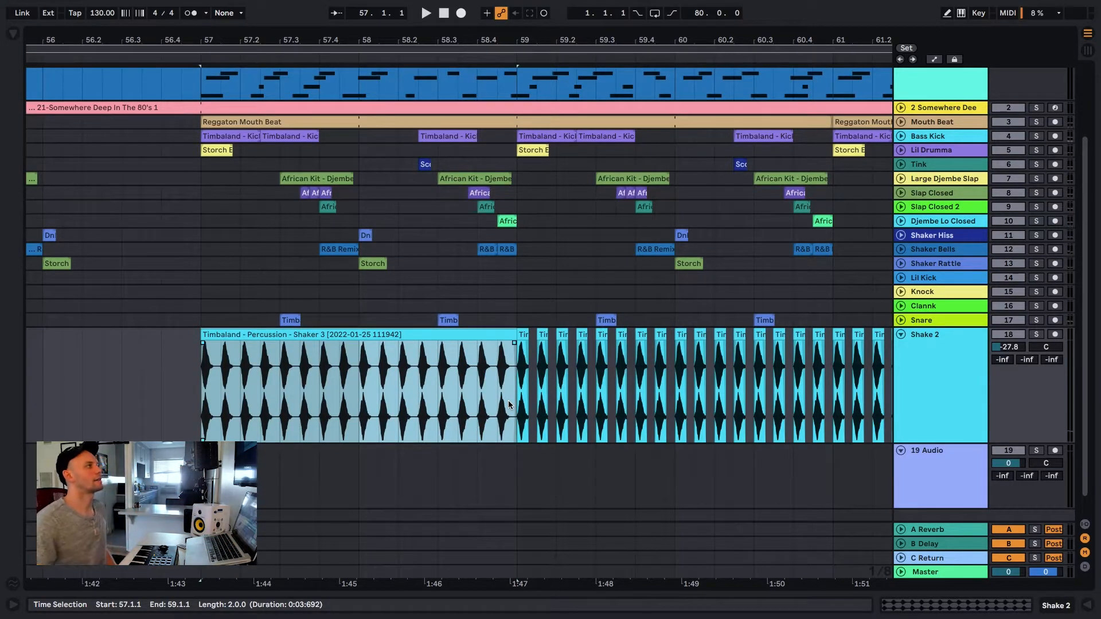
{"action": "left_click", "coordinate": [437, 500]}
{"action": "left_click", "coordinate": [412, 332]}
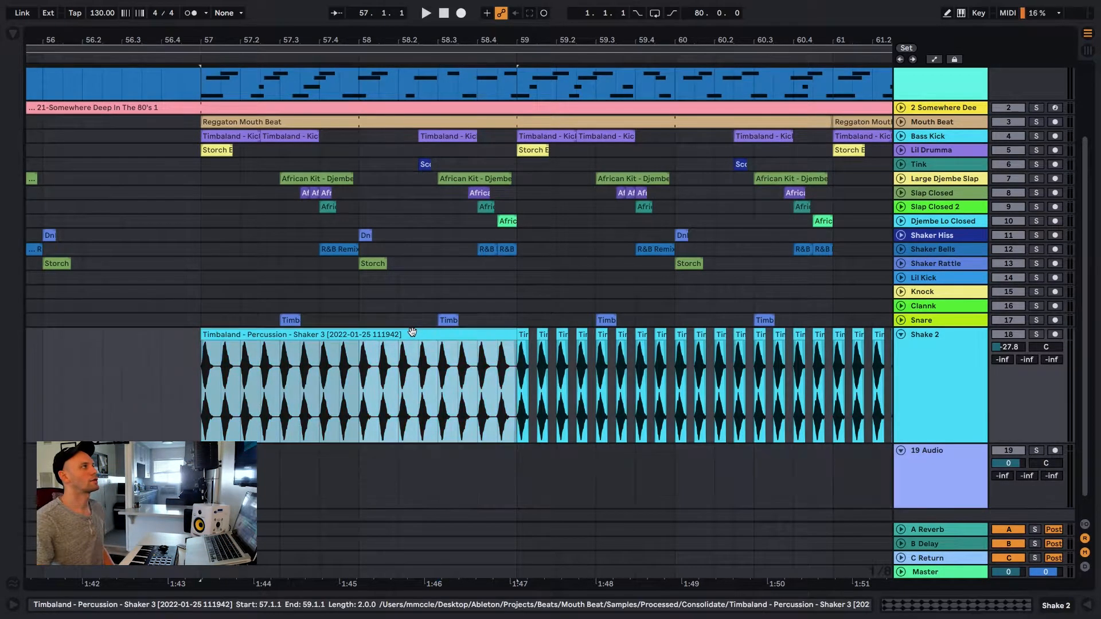
Show the consolidated Shake 2 clip's audio file in the browser to see where it is stored
{"action": "right_click", "coordinate": [413, 333]}
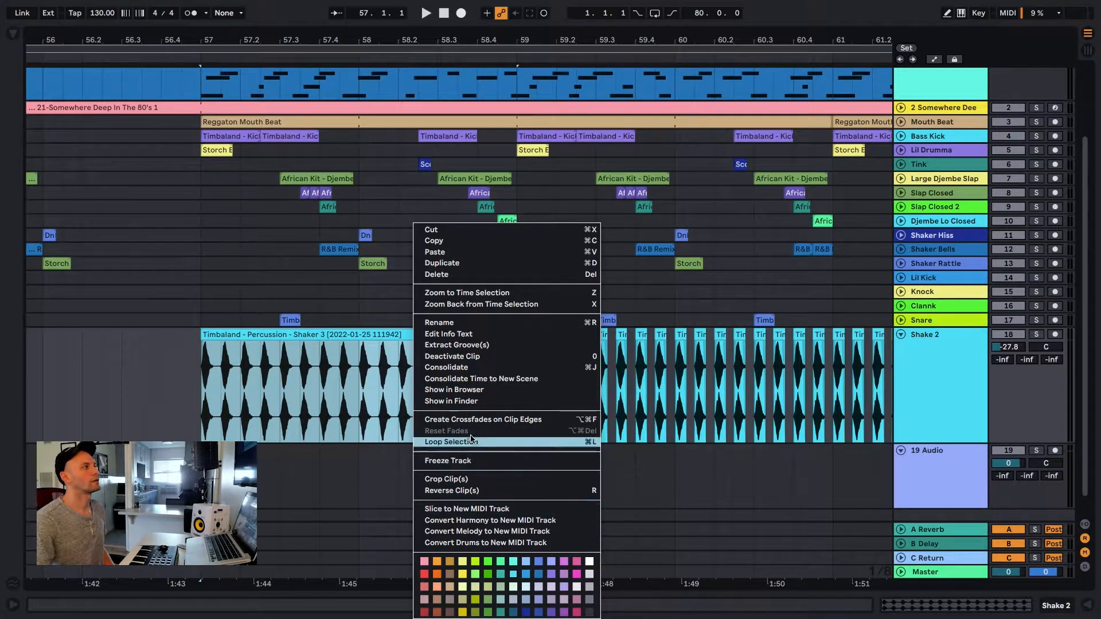
{"action": "left_click", "coordinate": [459, 389]}
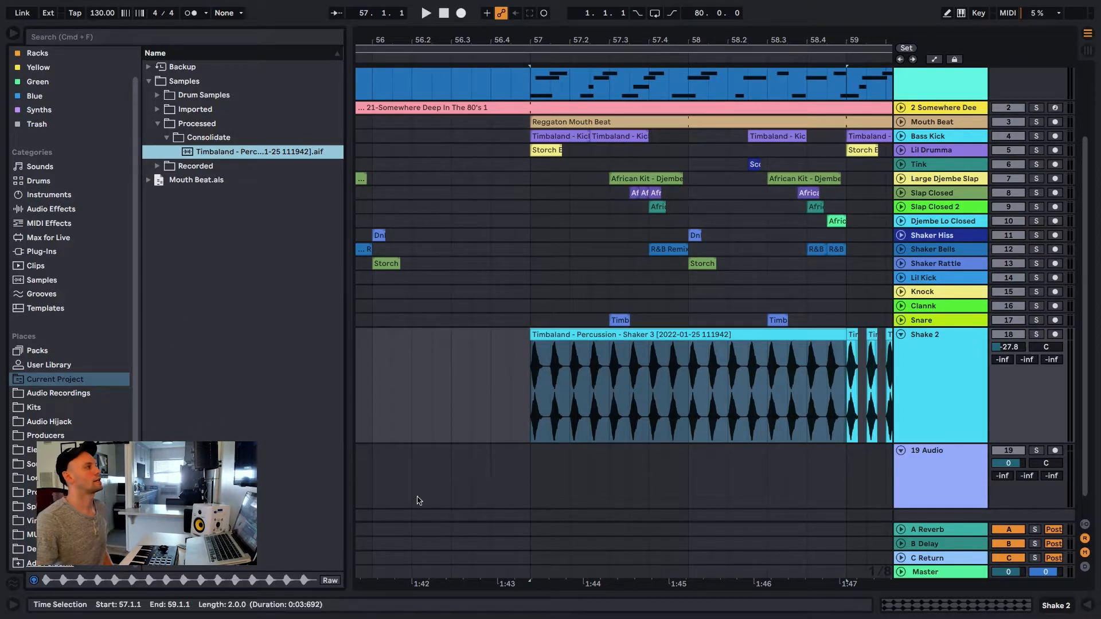
{"action": "left_click", "coordinate": [472, 413]}
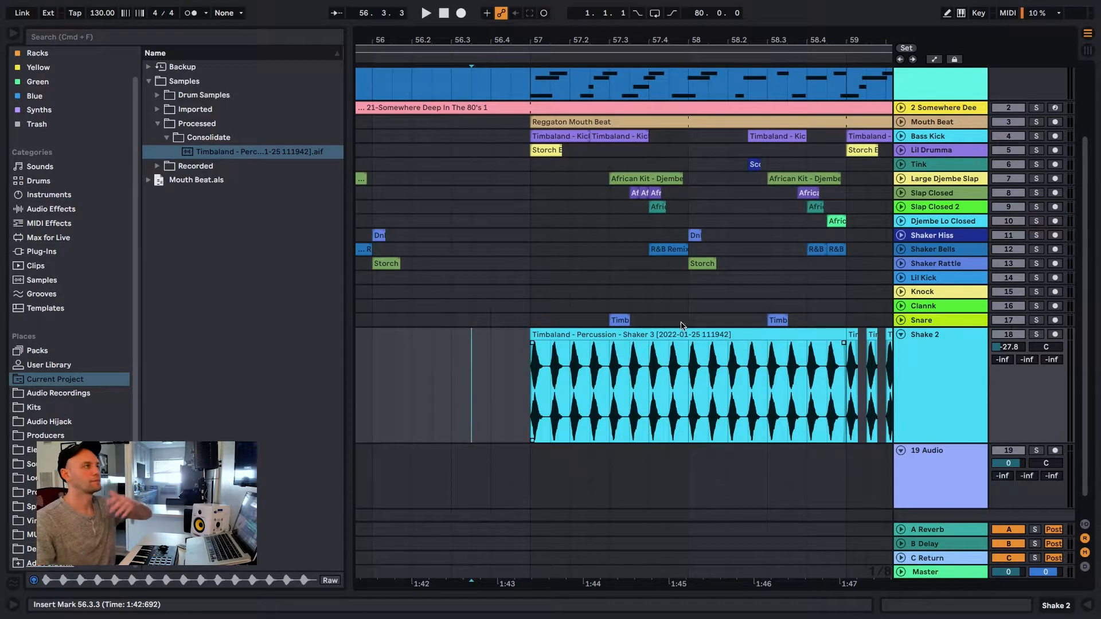
Delete the consolidated Shake 2 clip, undo both the deletion and the consolidation, and hide the browser
{"action": "left_click", "coordinate": [671, 334]}
{"action": "key", "text": "Delete"}
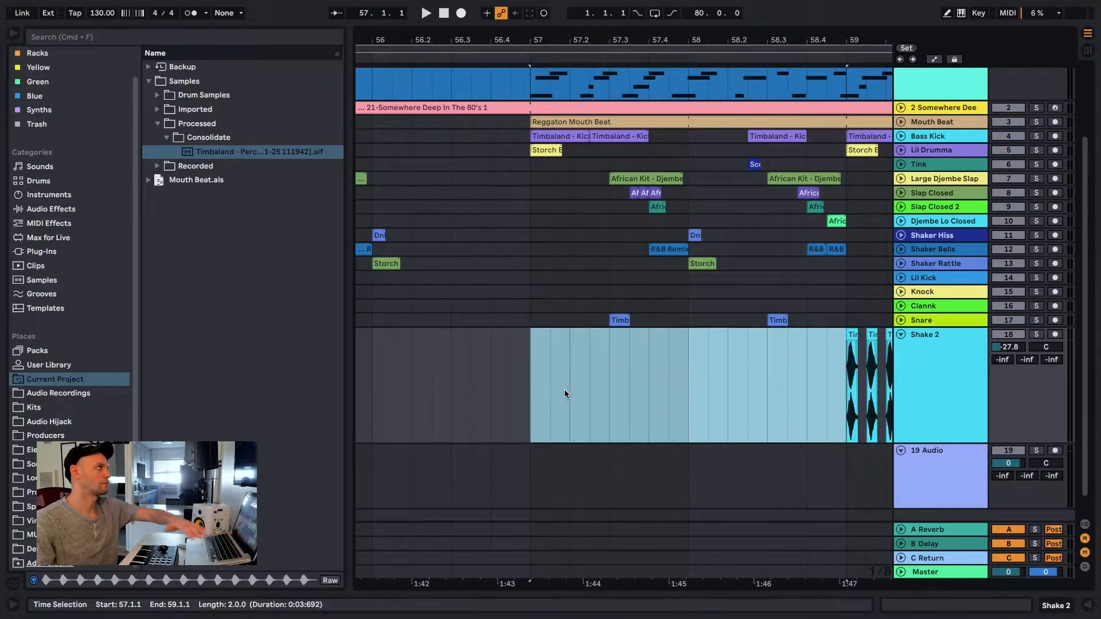
{"action": "key", "text": "super+z"}
{"action": "key", "text": "super+z"}
{"action": "left_click", "coordinate": [490, 386]}
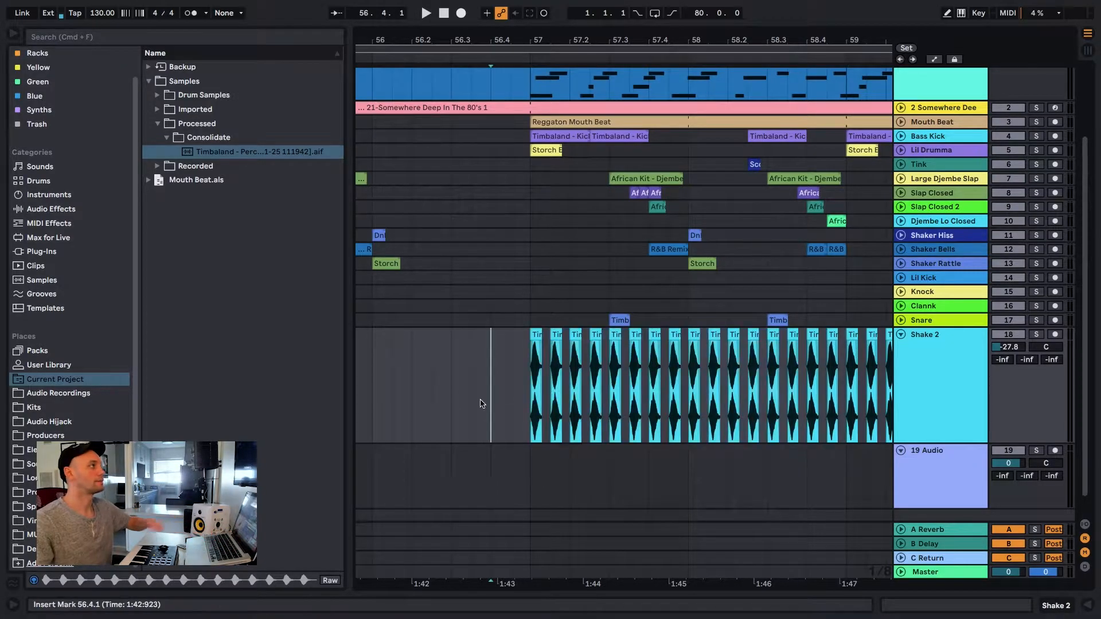
{"action": "left_click", "coordinate": [10, 35]}
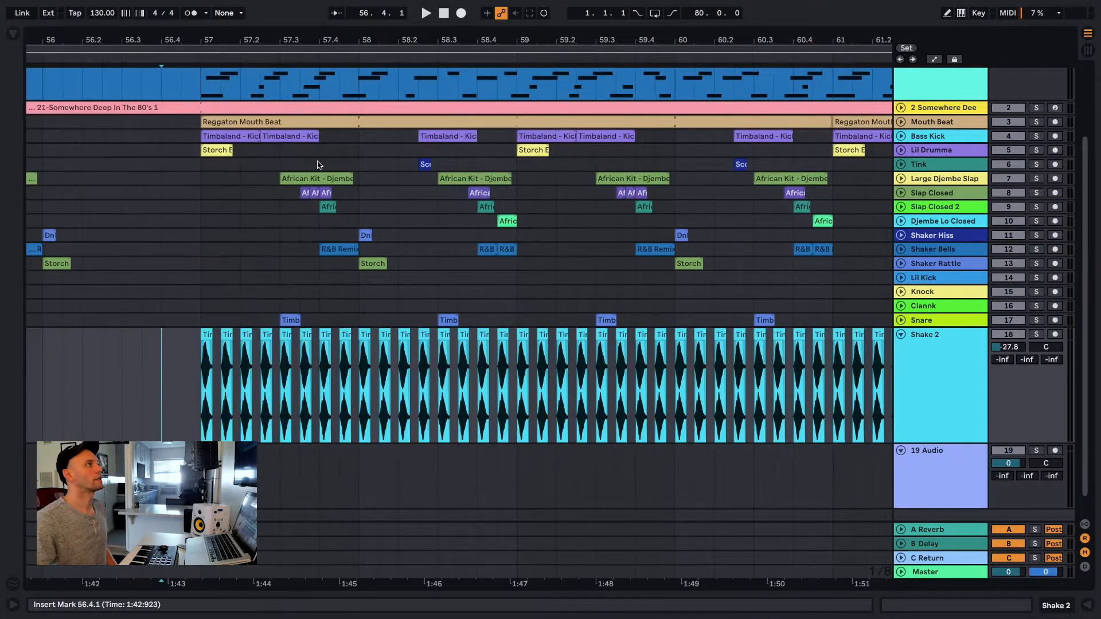
Recolor the Holy Mountain clip at bars 57 to 59 purple
{"action": "left_click_drag", "start_coordinate": [279, 42], "coordinate": [274, 42]}
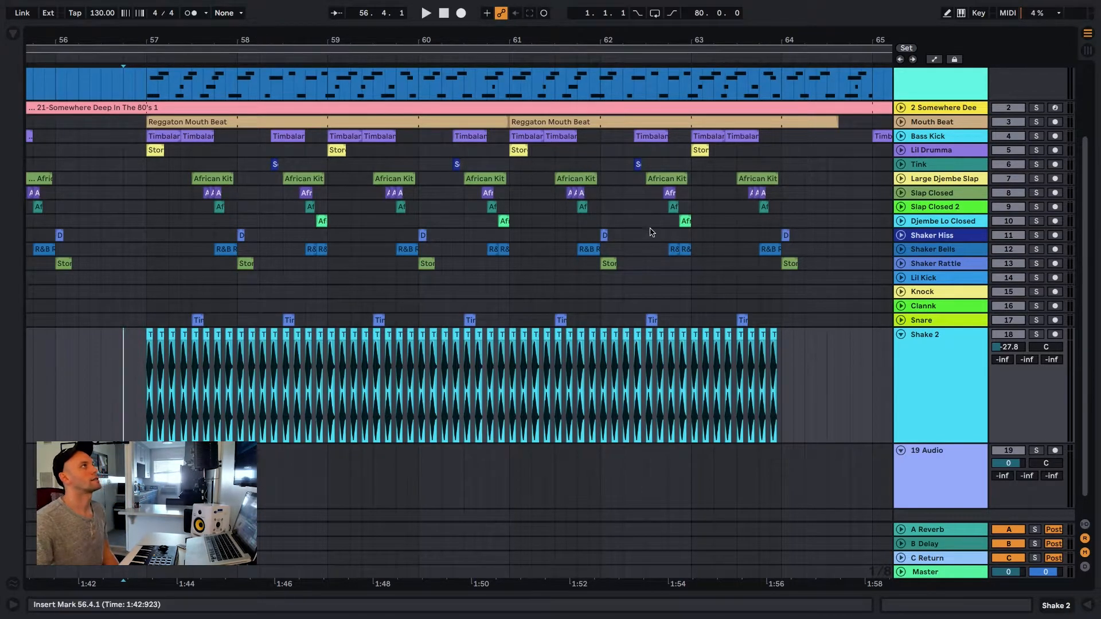
{"action": "scroll", "coordinate": [650, 232], "scroll_direction": "up", "scroll_amount": 2}
{"action": "scroll", "coordinate": [625, 292], "scroll_direction": "up", "scroll_amount": 2}
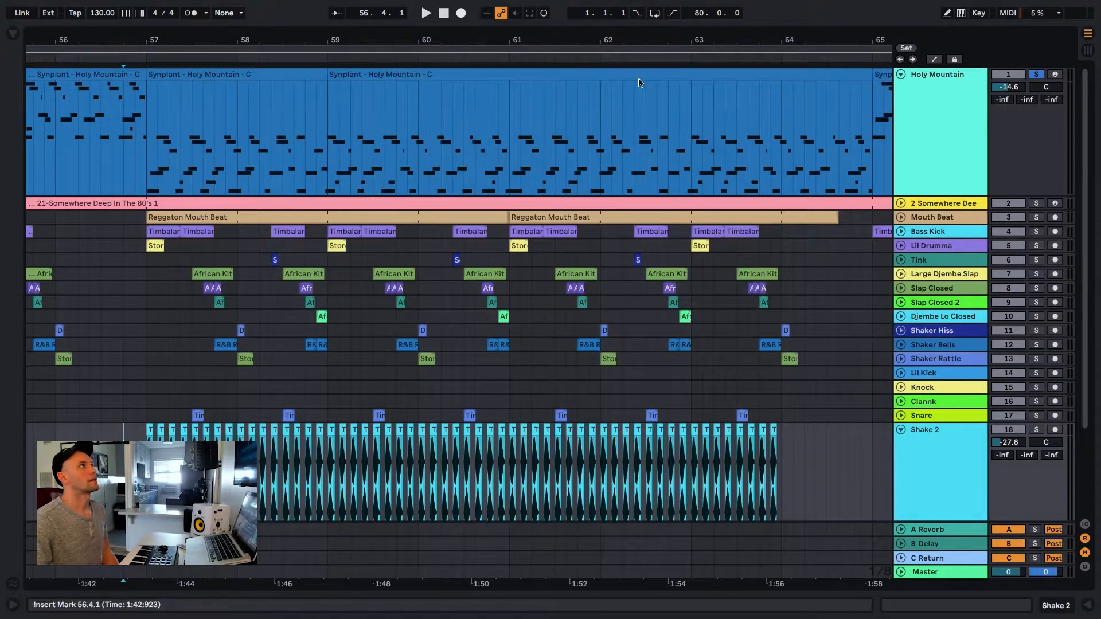
{"action": "left_click_drag", "start_coordinate": [606, 36], "coordinate": [405, 3]}
{"action": "left_click", "coordinate": [299, 76]}
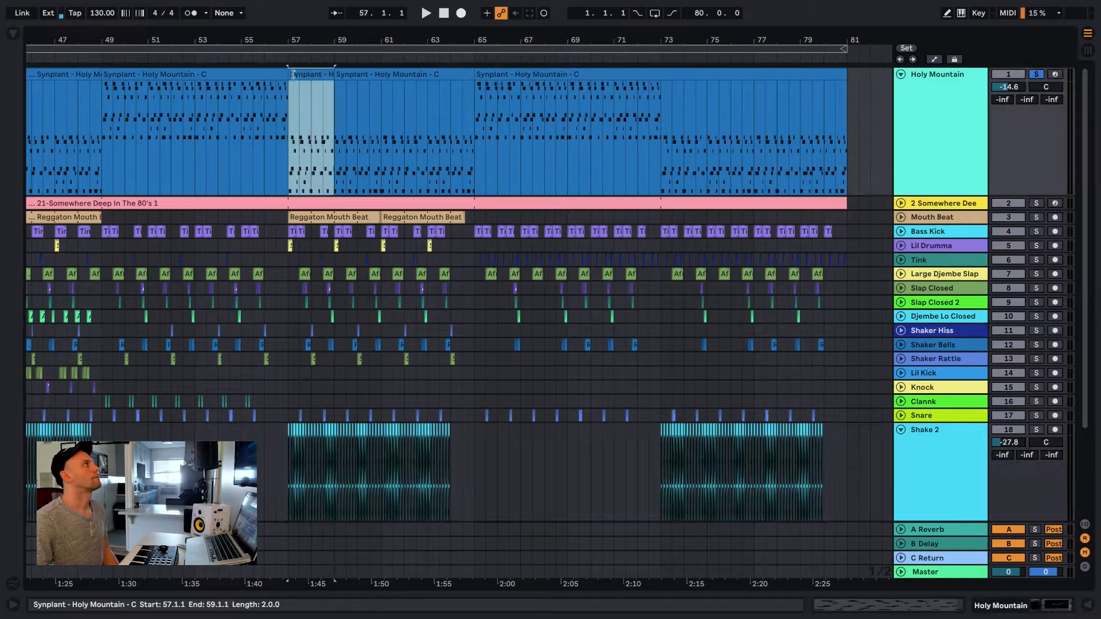
{"action": "left_click_drag", "start_coordinate": [285, 44], "coordinate": [286, 89]}
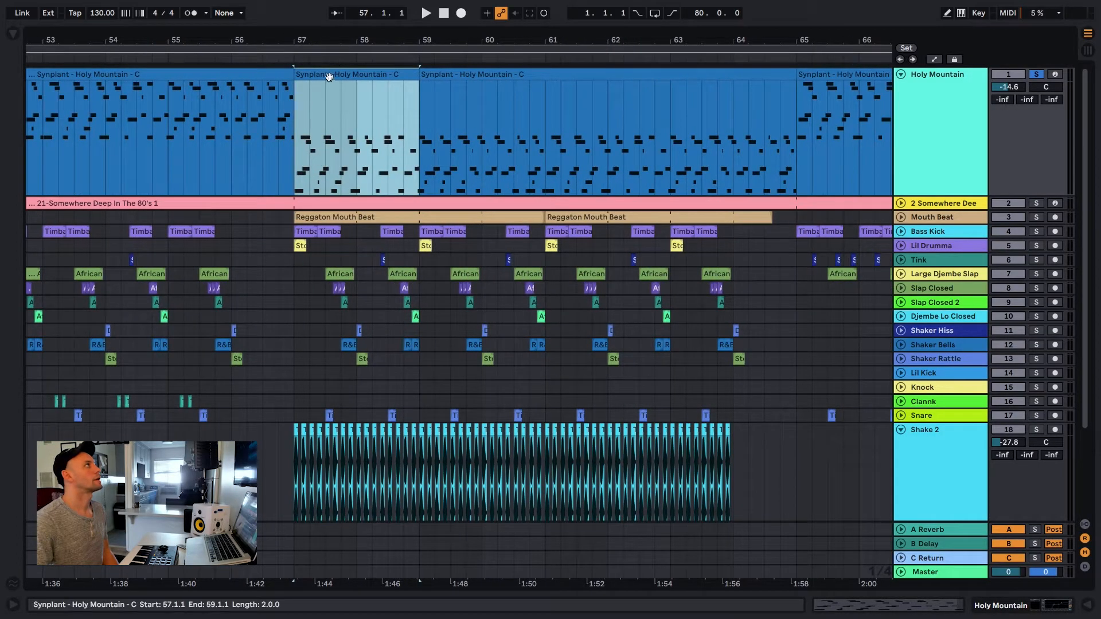
{"action": "right_click", "coordinate": [329, 77]}
{"action": "left_click", "coordinate": [482, 371]}
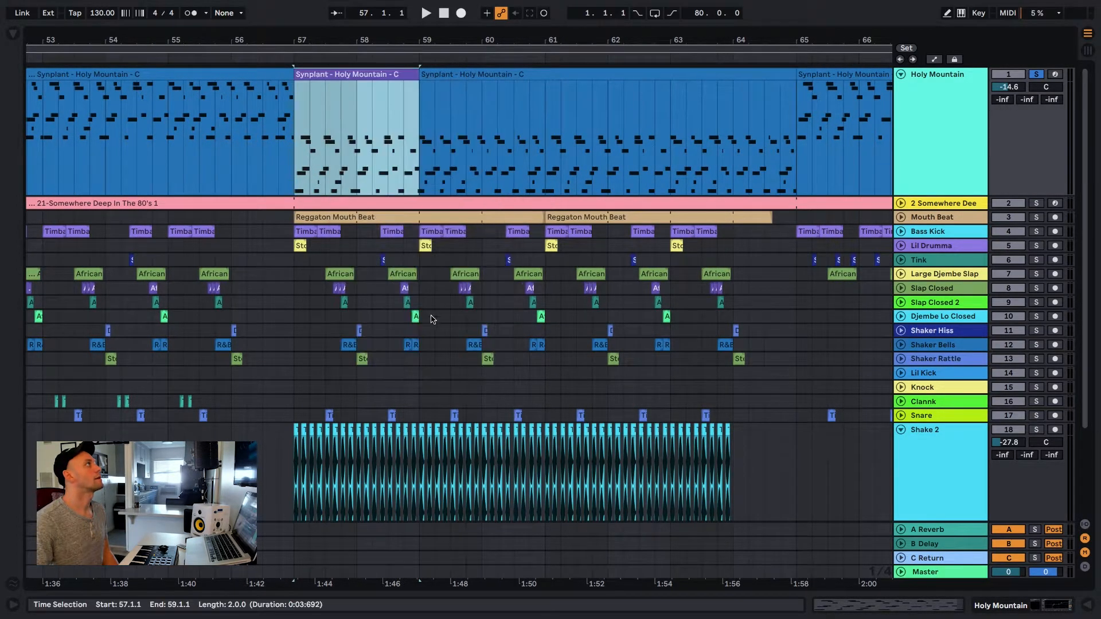
Open the purple Holy Mountain clip's MIDI notes, select all of them, and quantize them
{"action": "left_click", "coordinate": [267, 174]}
{"action": "double_click", "coordinate": [357, 74]}
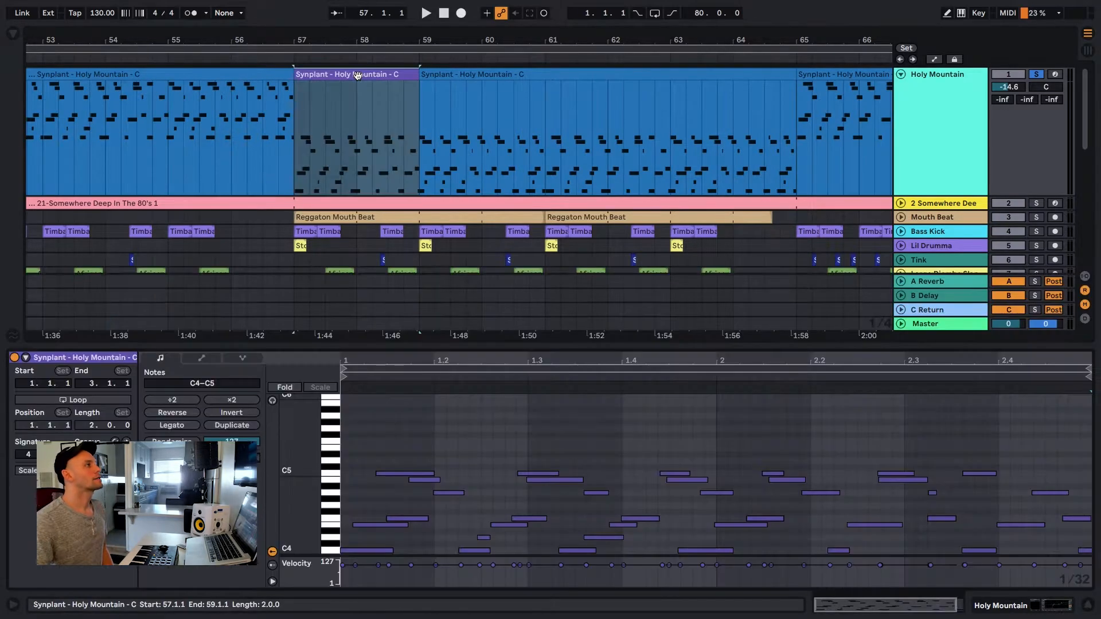
{"action": "scroll", "coordinate": [512, 432], "scroll_direction": "down", "scroll_amount": 1}
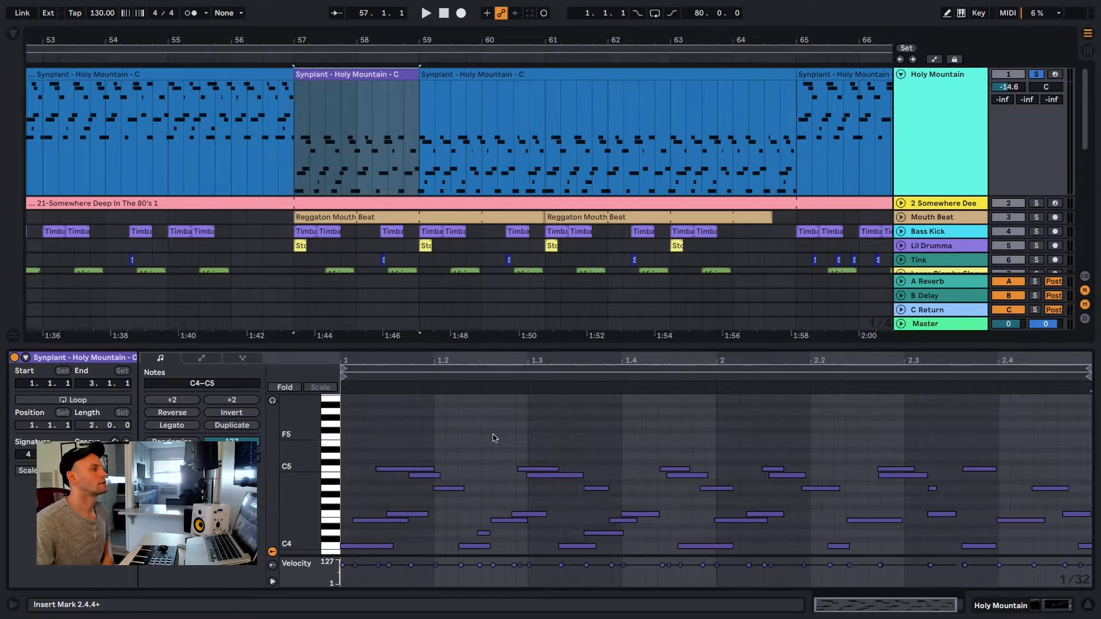
{"action": "left_click", "coordinate": [493, 439]}
{"action": "key", "text": "ctrl+a"}
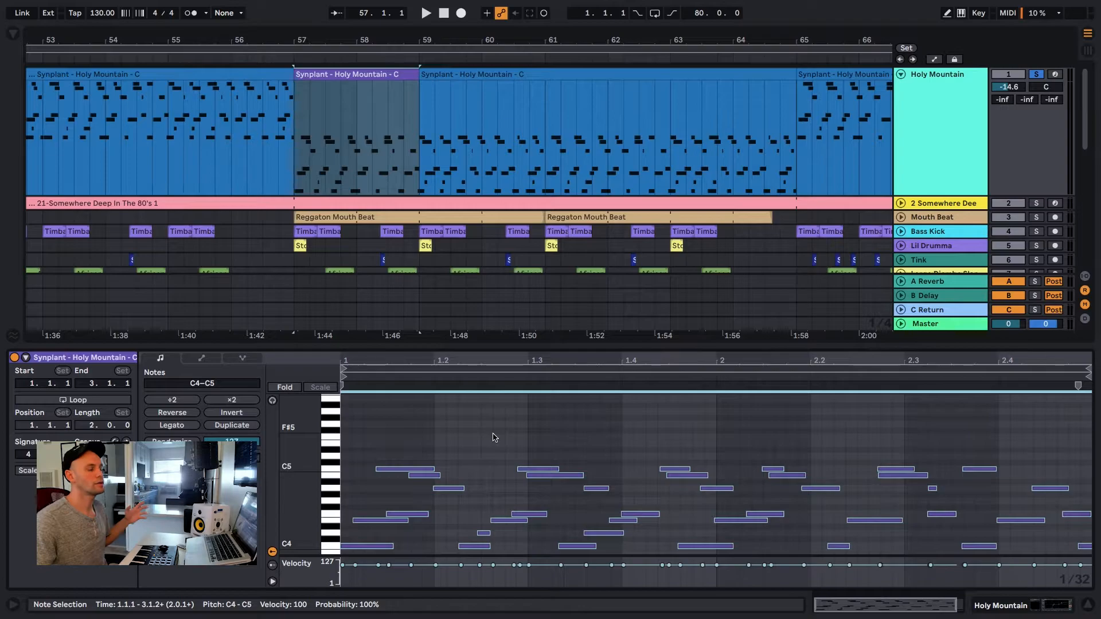
{"action": "key", "text": "ctrl+u"}
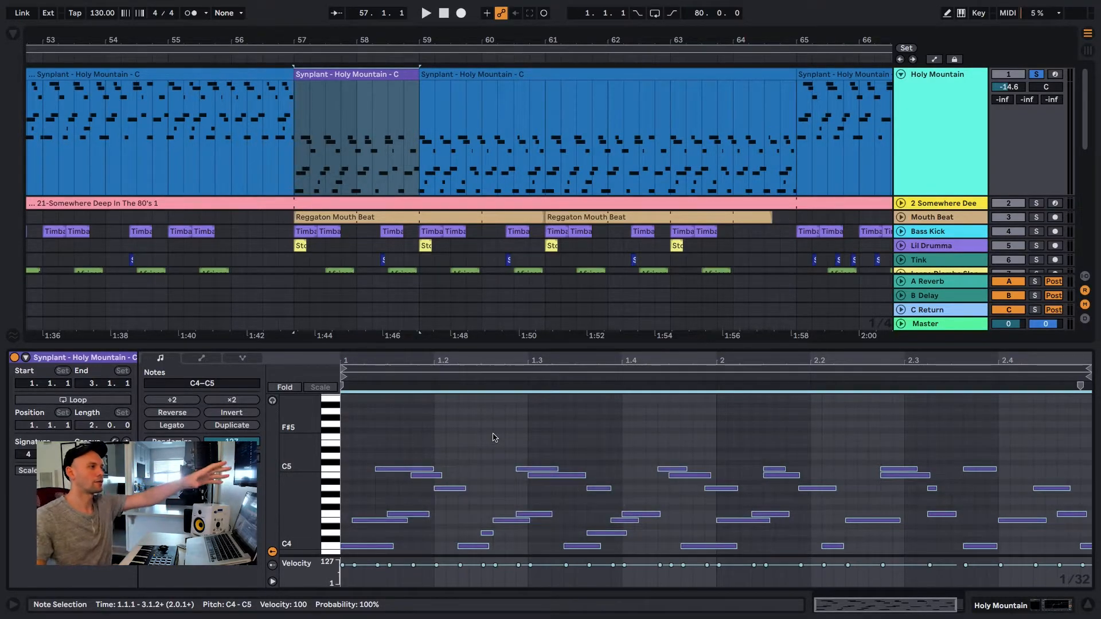
Undo the quantization of the purple Holy Mountain clip's notes, quantize them again, and clear the note selection
{"action": "key", "text": "ctrl+z"}
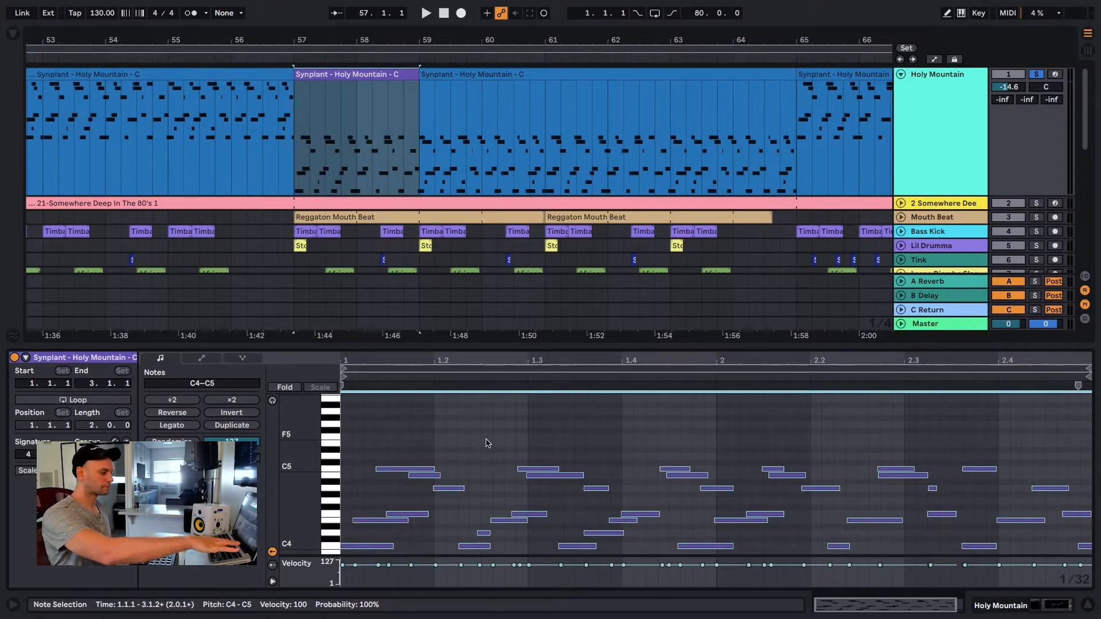
{"action": "key", "text": "super+u"}
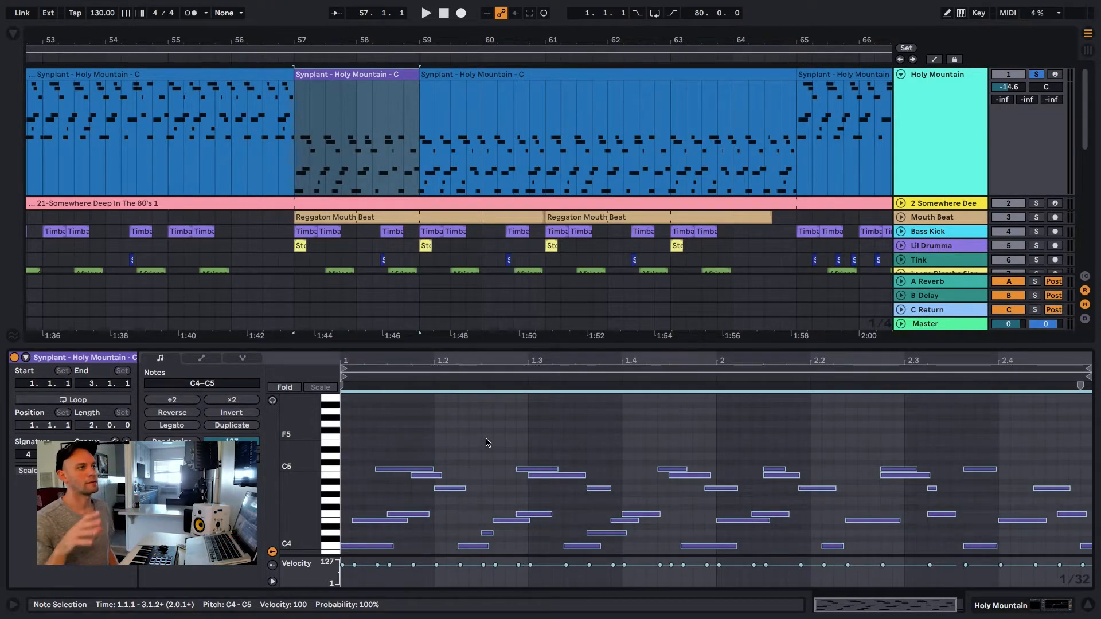
{"action": "left_click", "coordinate": [481, 443]}
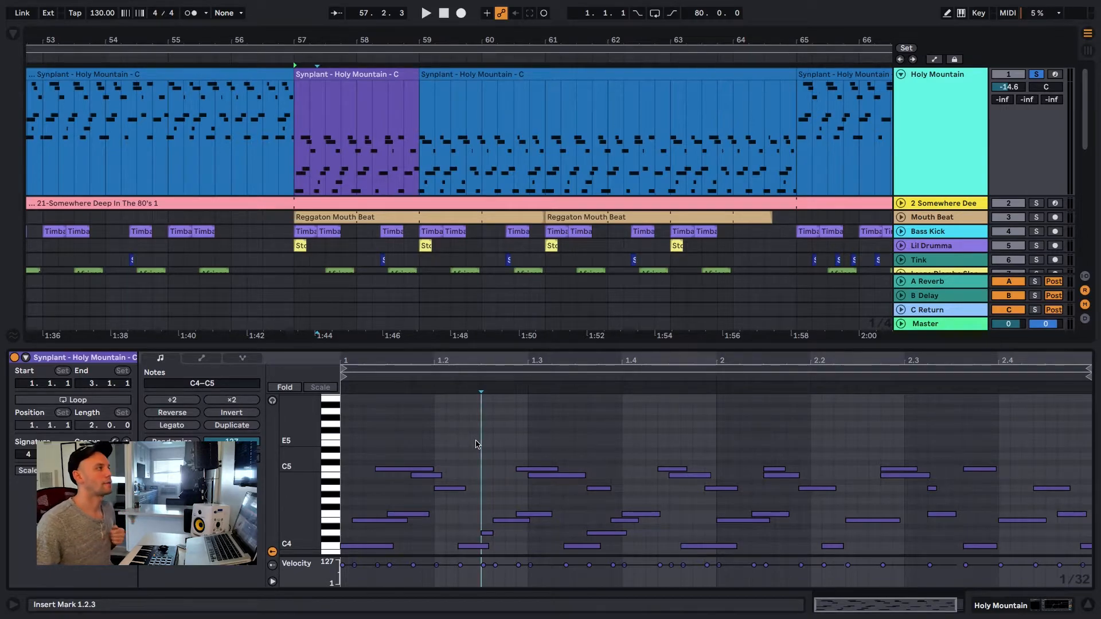
Review the Quantize To options in the quantize settings, keep Current Grid, and cancel
{"action": "right_click", "coordinate": [477, 444]}
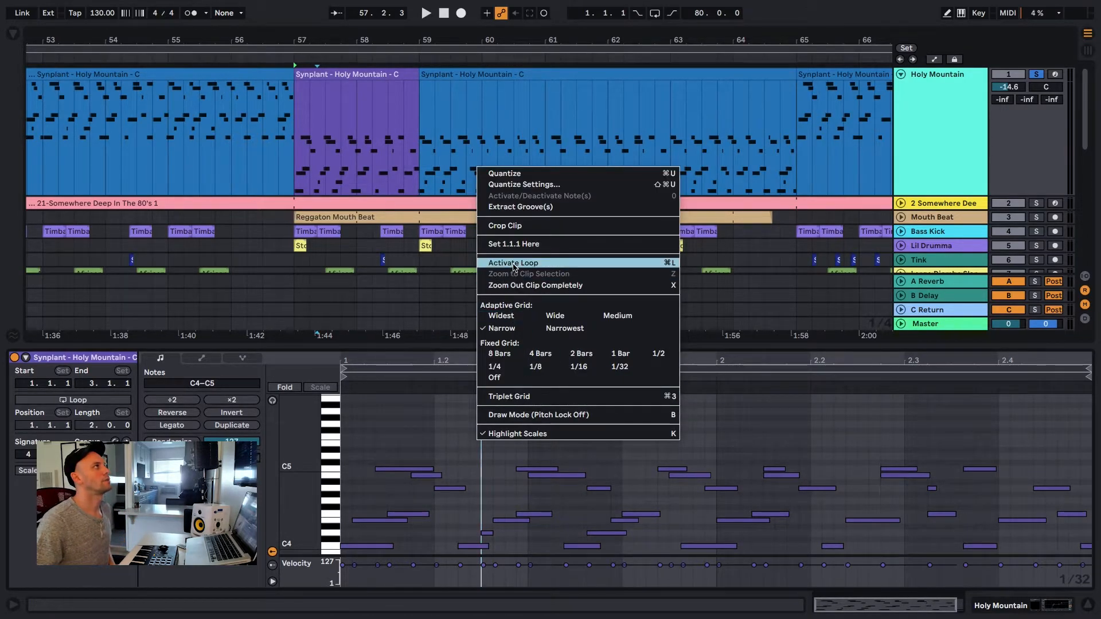
{"action": "left_click", "coordinate": [514, 185]}
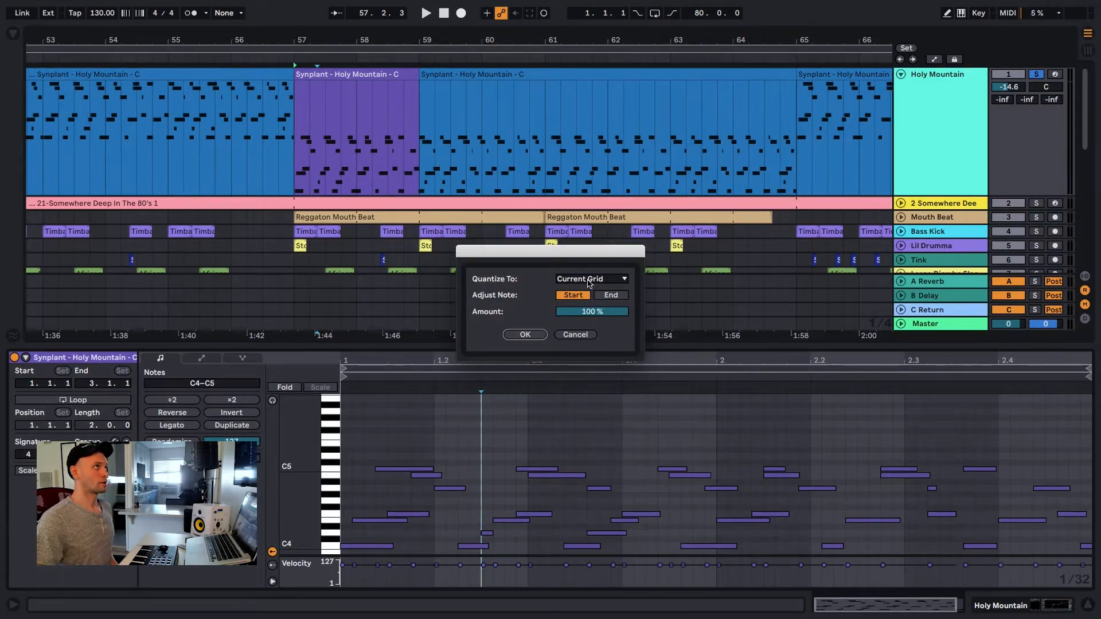
{"action": "left_click", "coordinate": [588, 279]}
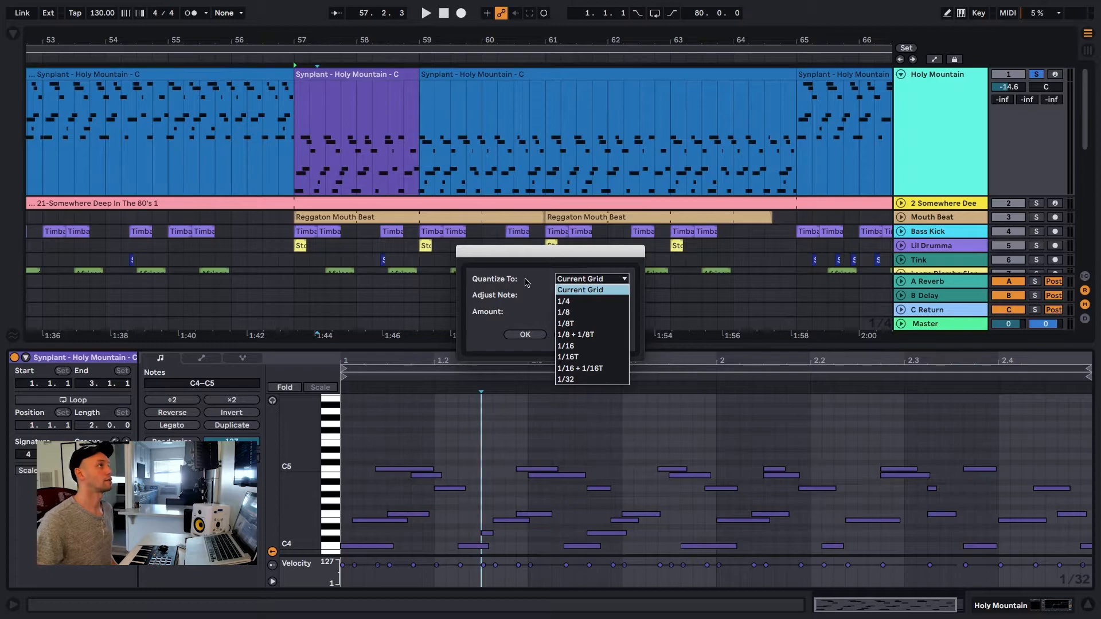
{"action": "left_click", "coordinate": [582, 289]}
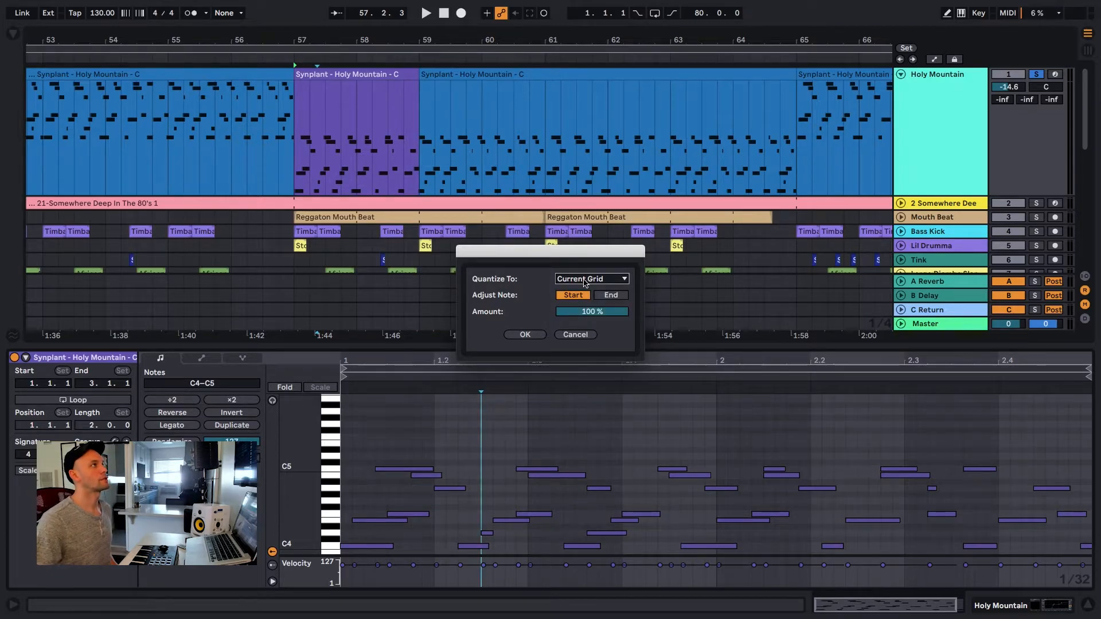
{"action": "left_click", "coordinate": [572, 339]}
Widen the note editor's grid to 1/8, select all the notes, and quantize them to it
{"action": "left_click", "coordinate": [535, 417]}
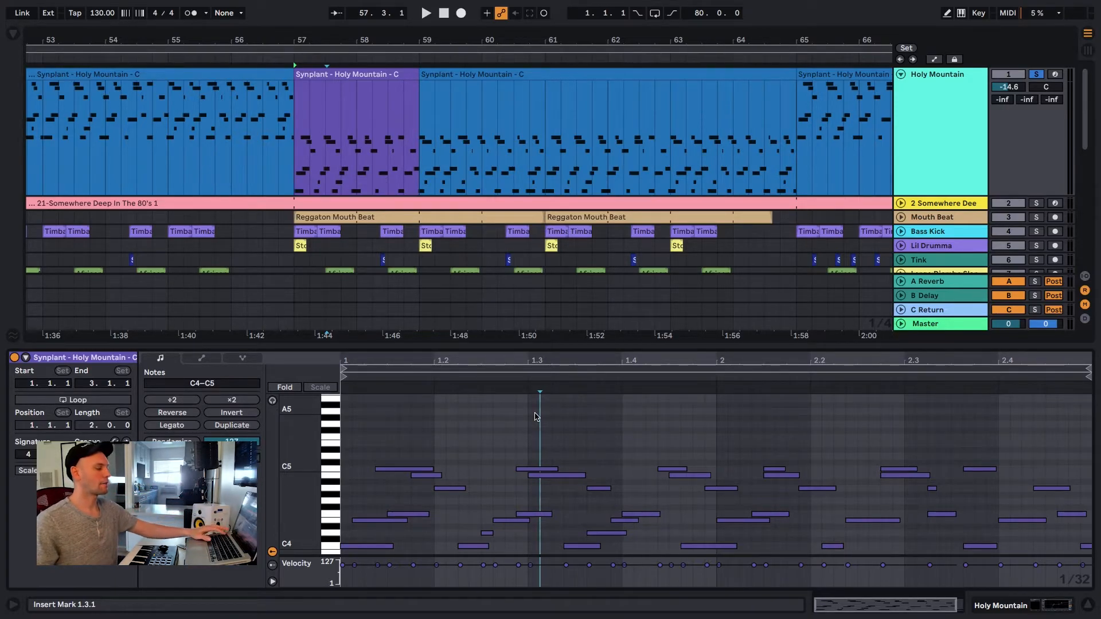
{"action": "key", "text": "super+2"}
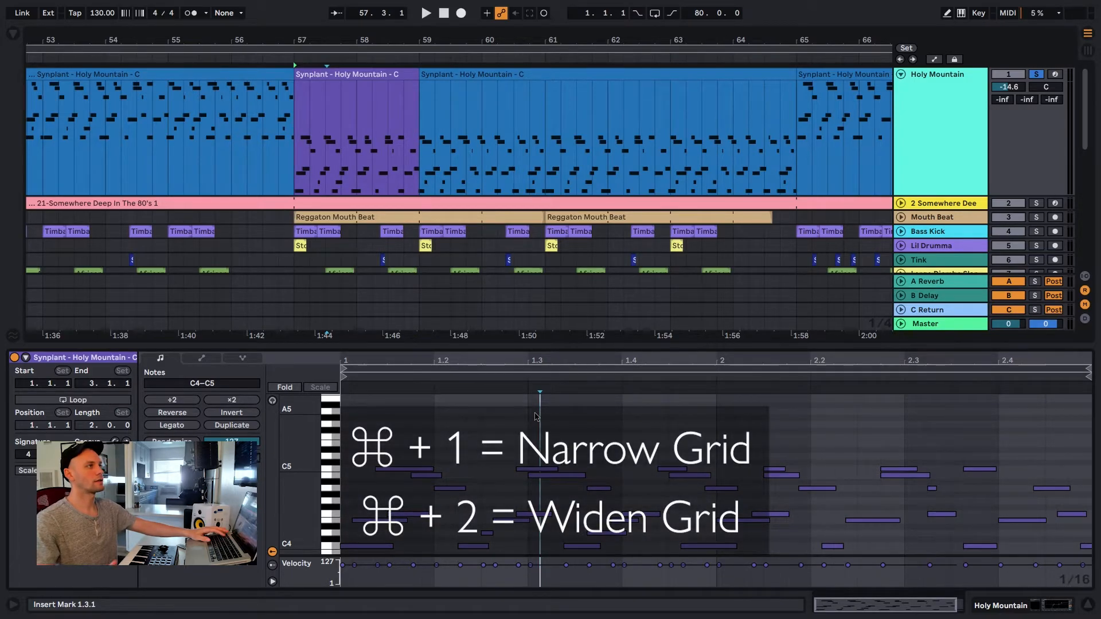
{"action": "key", "text": "super+2"}
{"action": "key", "text": "super+2"}
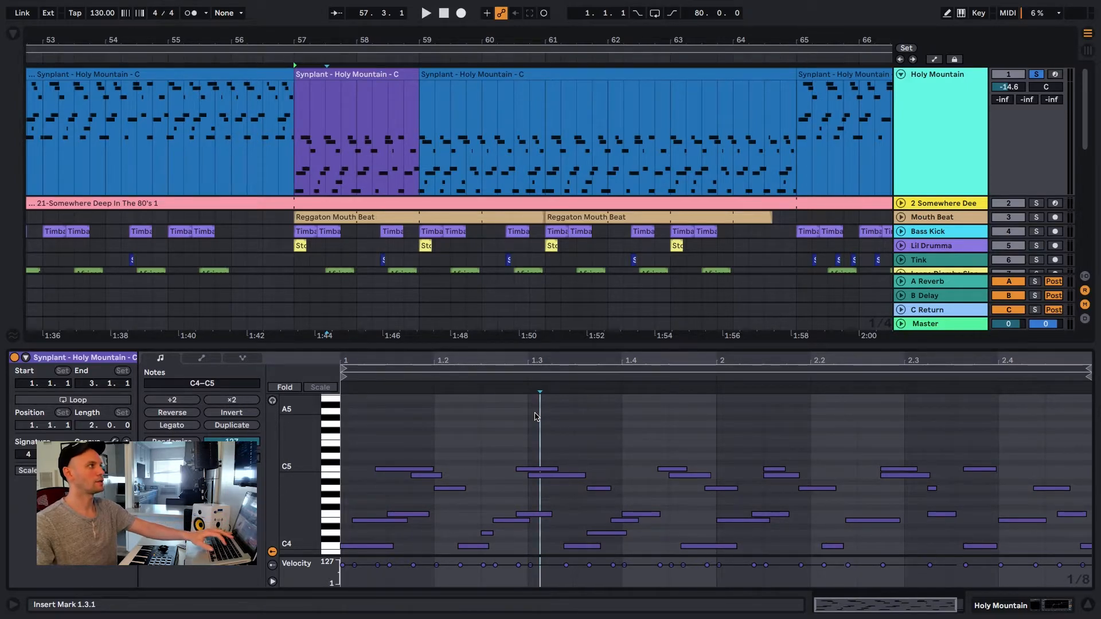
{"action": "key", "text": "super+a"}
{"action": "key", "text": "super+u"}
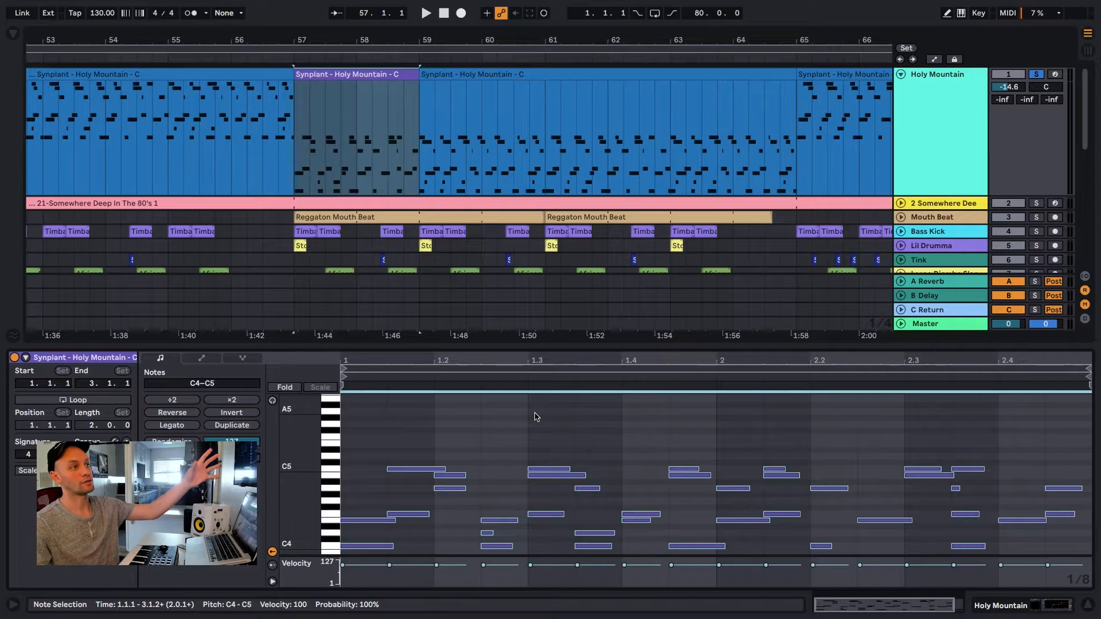
Undo the 1/8 quantization and narrow the note editor's grid to 1/32
{"action": "key", "text": "super+z"}
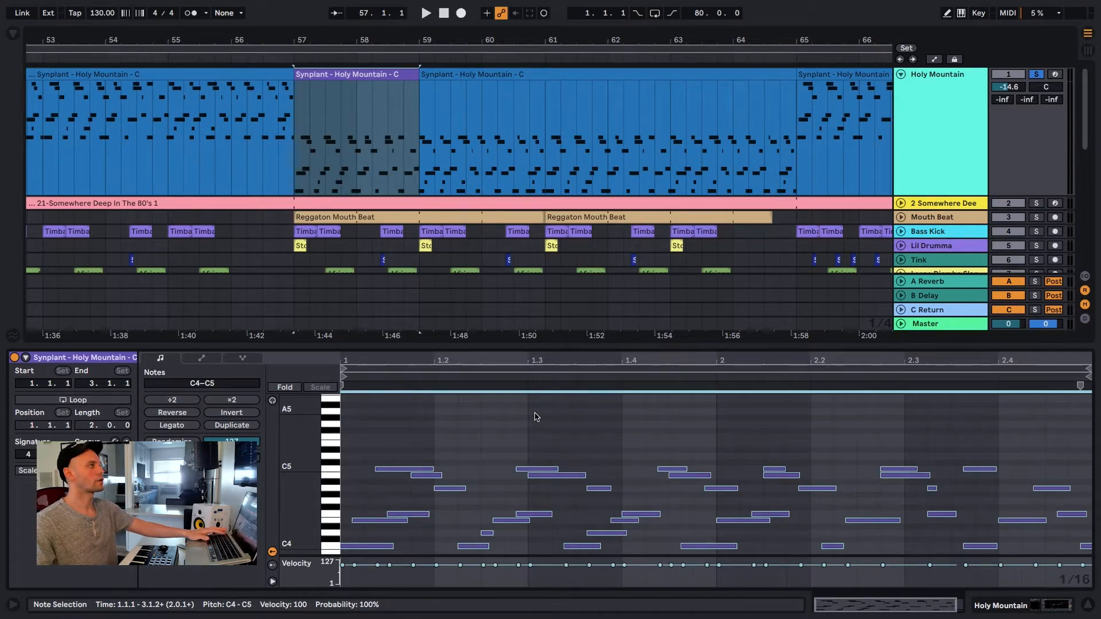
{"action": "key", "text": "ctrl+2"}
{"action": "key", "text": "ctrl+2"}
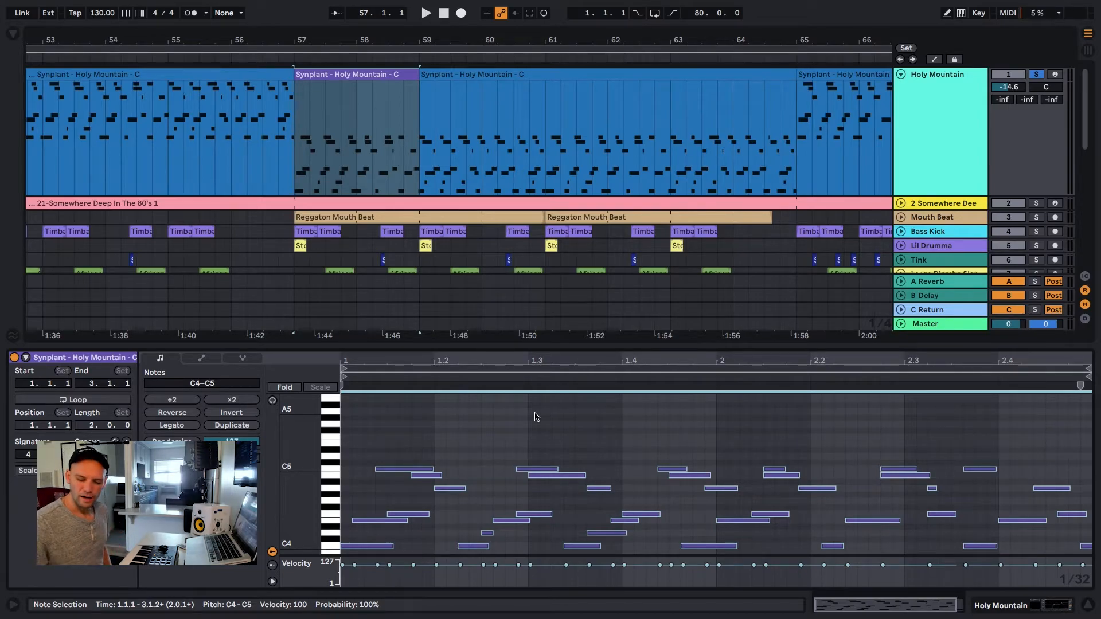
Hide the clip view, collapse the Shake 2 track, and show the whole arrangement
{"action": "left_click", "coordinate": [1091, 606]}
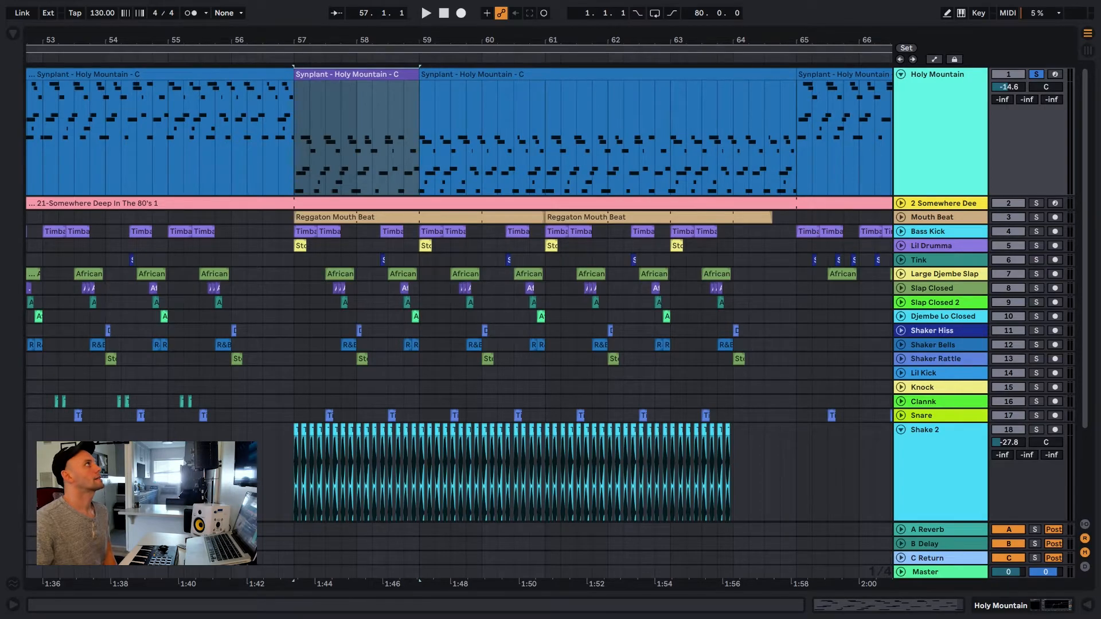
{"action": "key", "text": "minus"}
{"action": "key", "text": "minus"}
{"action": "key", "text": "minus"}
{"action": "key", "text": "minus"}
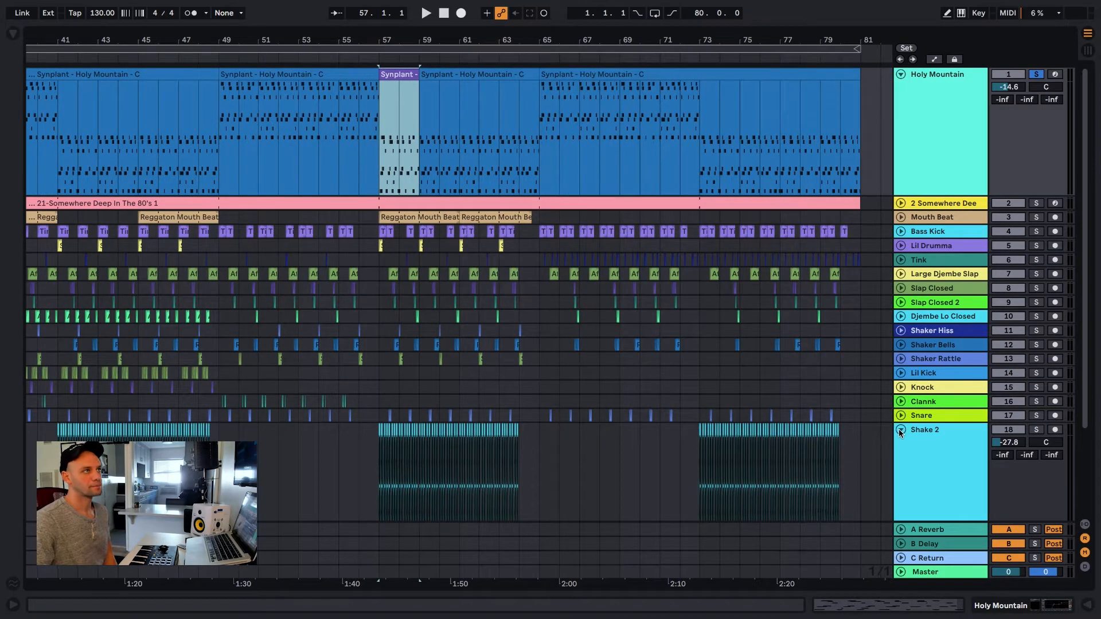
{"action": "left_click", "coordinate": [900, 431]}
{"action": "mouse_move", "coordinate": [318, 40]}
{"action": "left_mouse_down"}
{"action": "mouse_move", "coordinate": [508, 40]}
{"action": "mouse_move", "coordinate": [507, 28]}
{"action": "mouse_move", "coordinate": [547, 20]}
{"action": "left_mouse_up"}
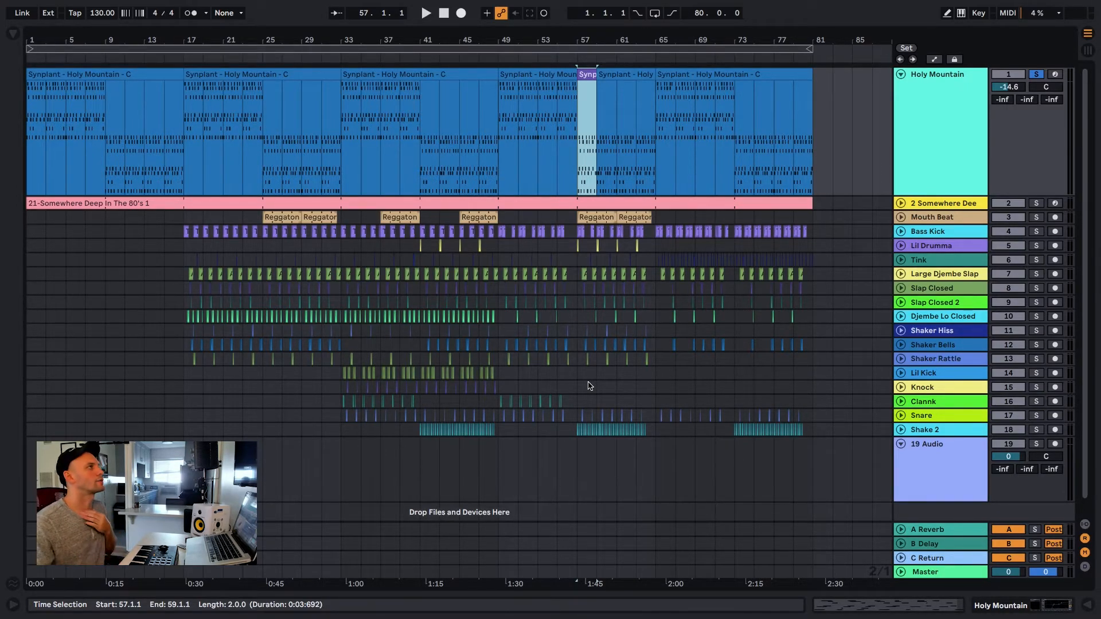
Expand the Djembe Lo Closed track and select its section from bar 41 to bar 49
{"action": "left_click", "coordinate": [901, 317]}
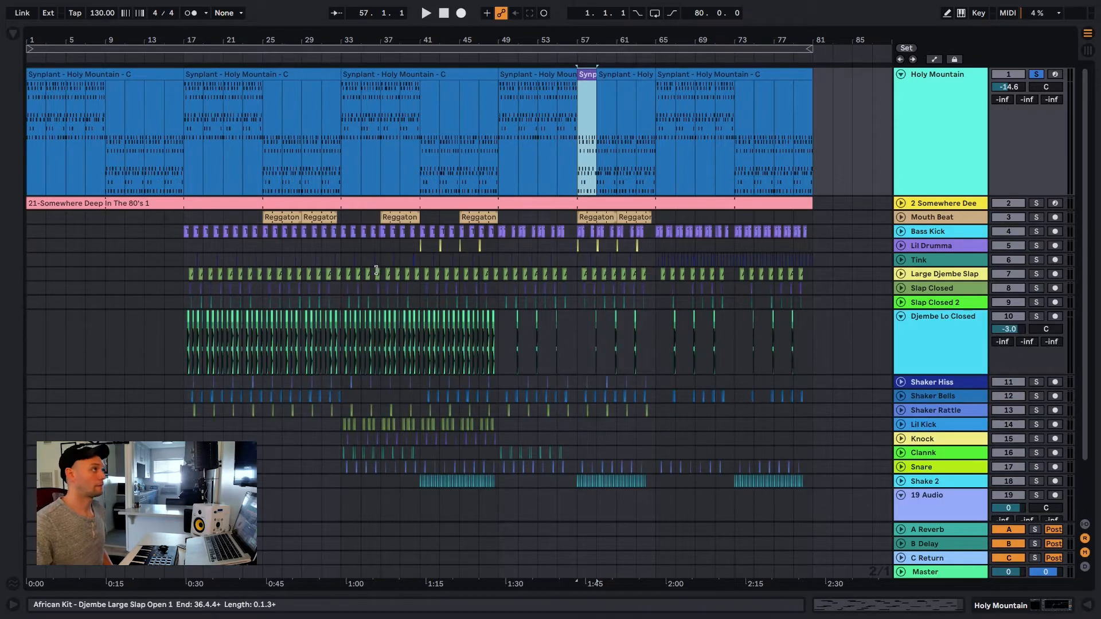
{"action": "left_click_drag", "start_coordinate": [424, 40], "coordinate": [448, 63]}
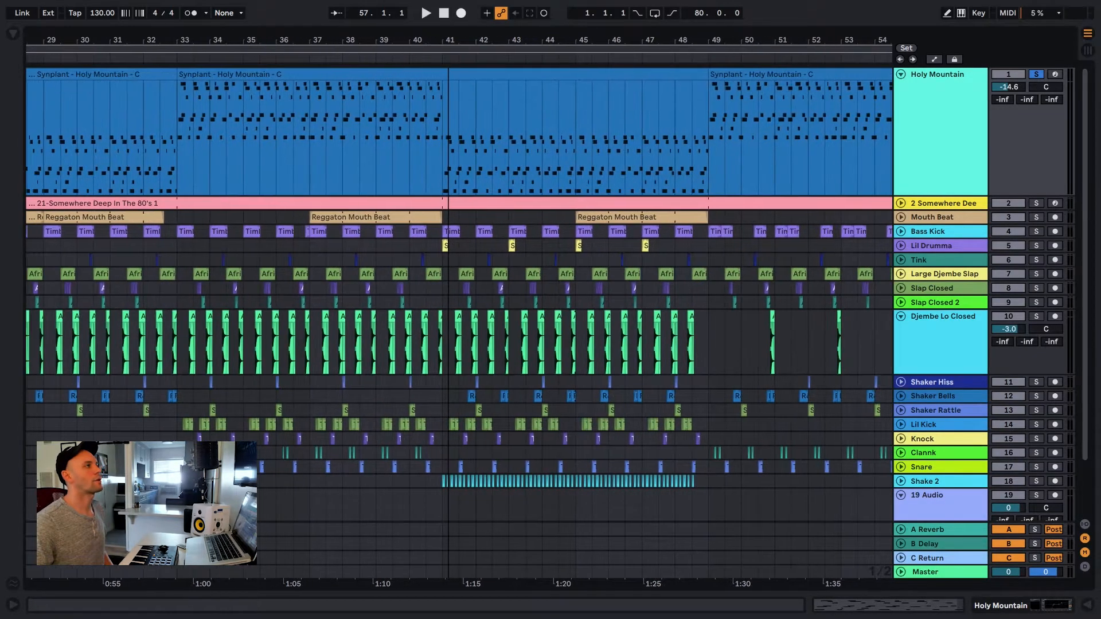
{"action": "left_click_drag", "start_coordinate": [704, 348], "coordinate": [446, 360]}
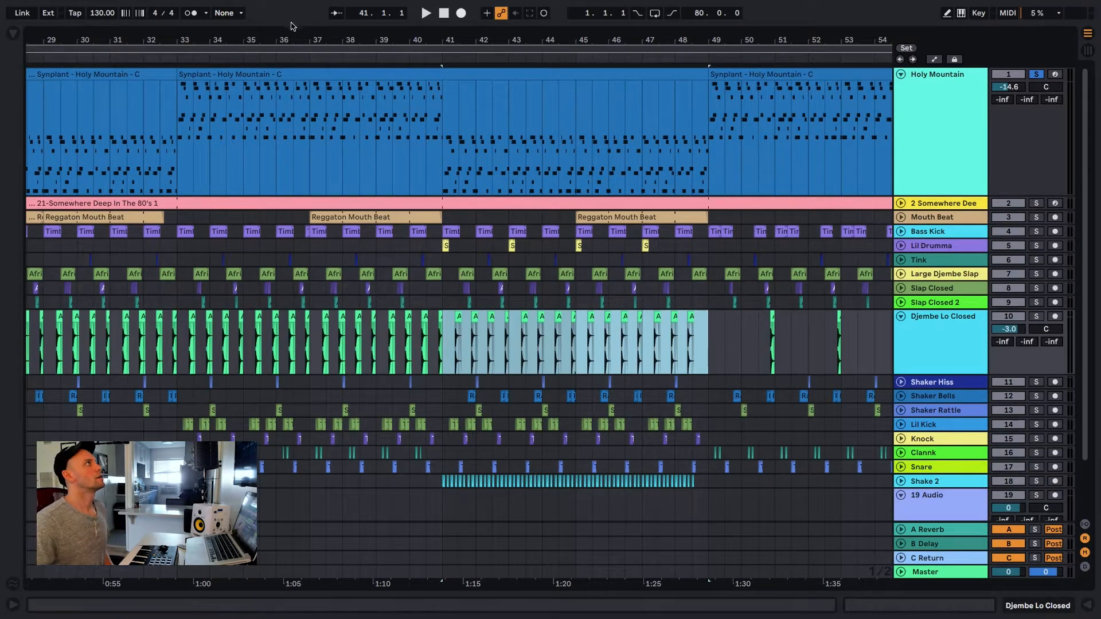
{"action": "left_click_drag", "start_coordinate": [286, 36], "coordinate": [581, 5]}
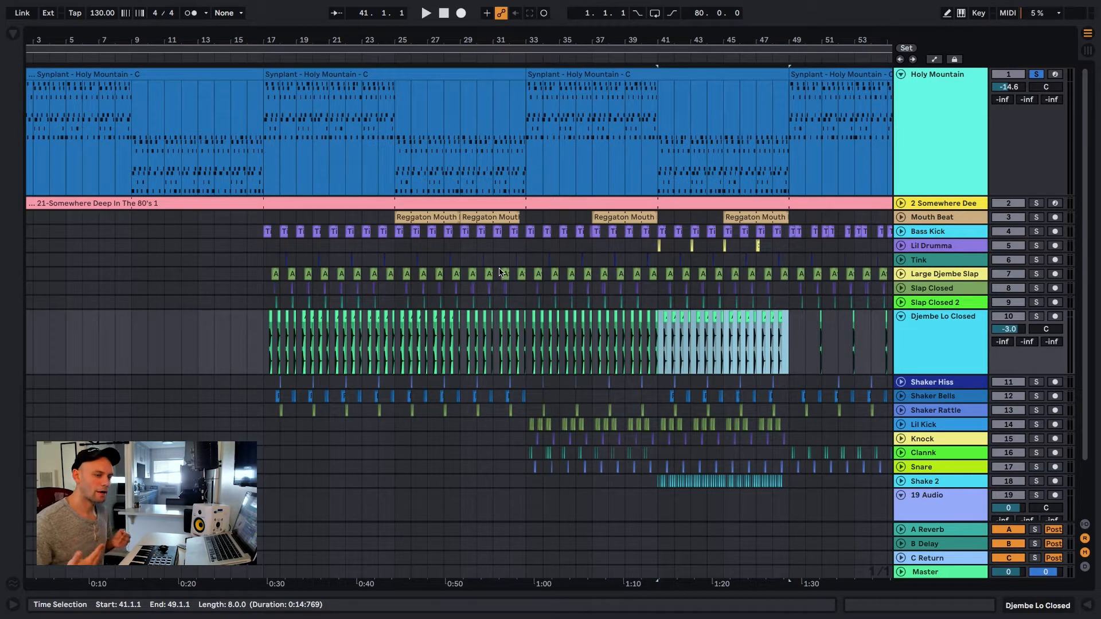
Play the arrangement from bar 25 with the Holy Mountain solo off, and stop playback at bar 33
{"action": "left_click", "coordinate": [395, 350]}
{"action": "key", "text": "space"}
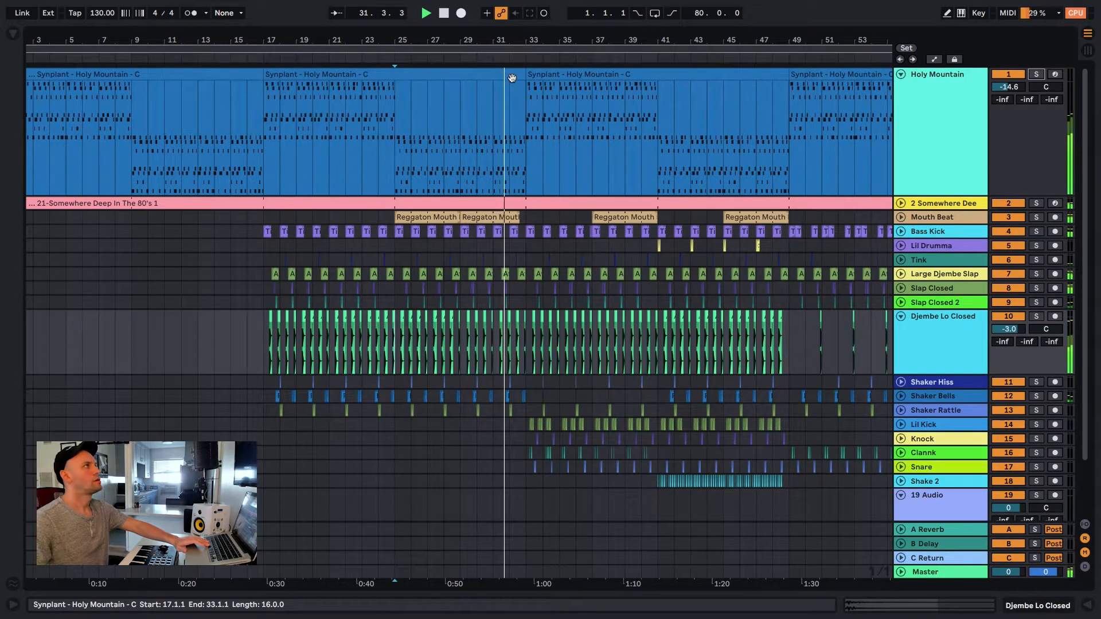
{"action": "key", "text": "space"}
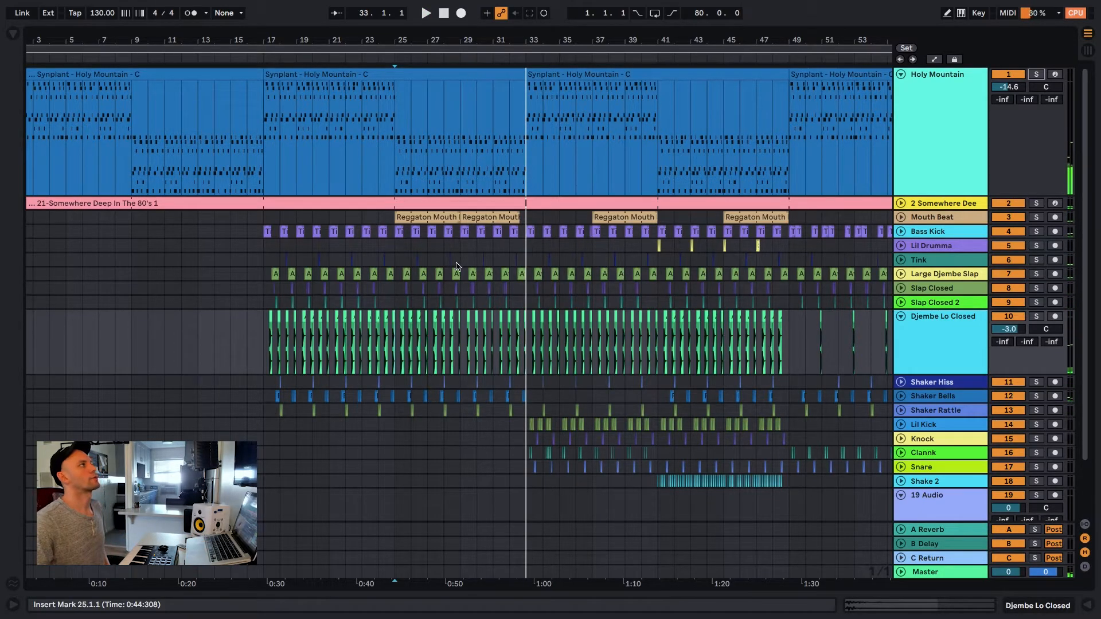
Deactivate the clips on the Tink through Shaker Bells tracks between 28.1.3 and 29.1.3
{"action": "left_click_drag", "start_coordinate": [451, 40], "coordinate": [483, 124]}
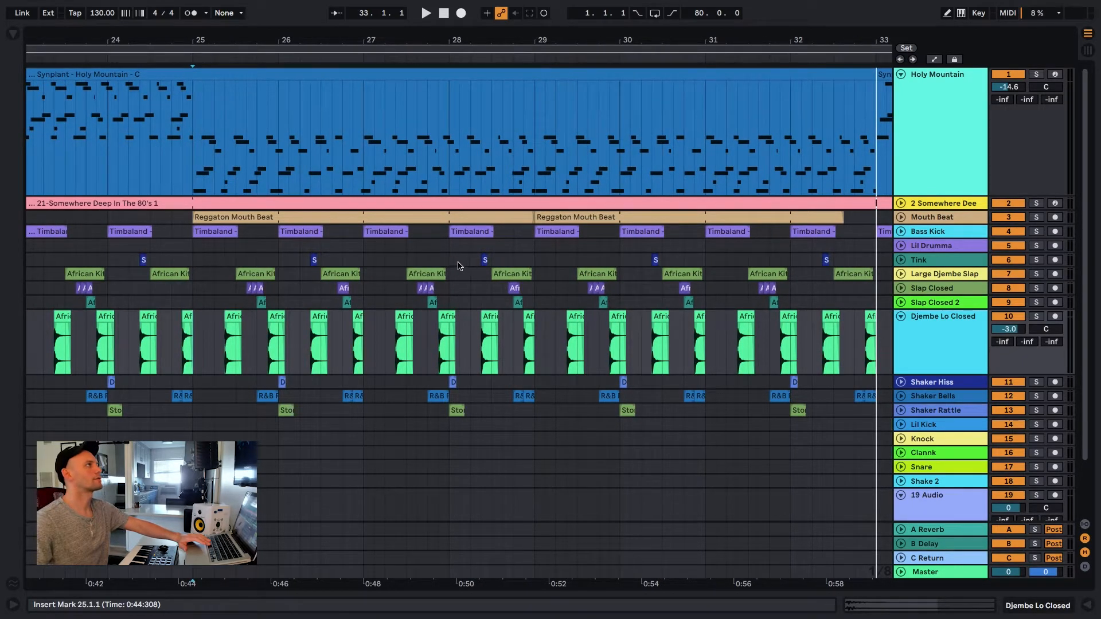
{"action": "left_click_drag", "start_coordinate": [459, 259], "coordinate": [540, 400]}
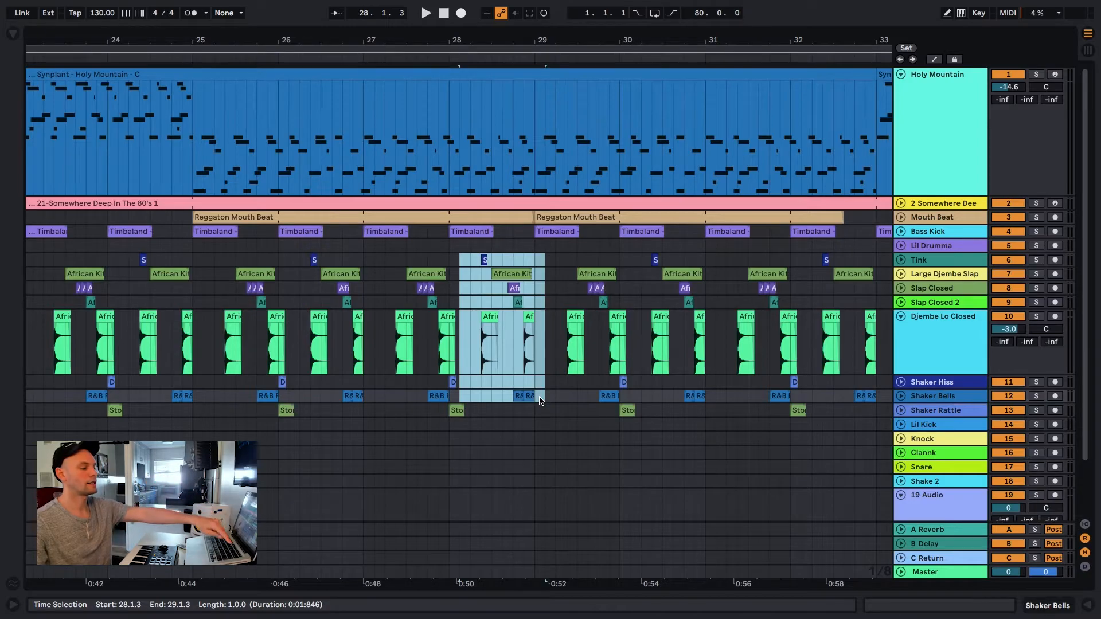
{"action": "key", "text": "0"}
{"action": "left_click", "coordinate": [503, 431]}
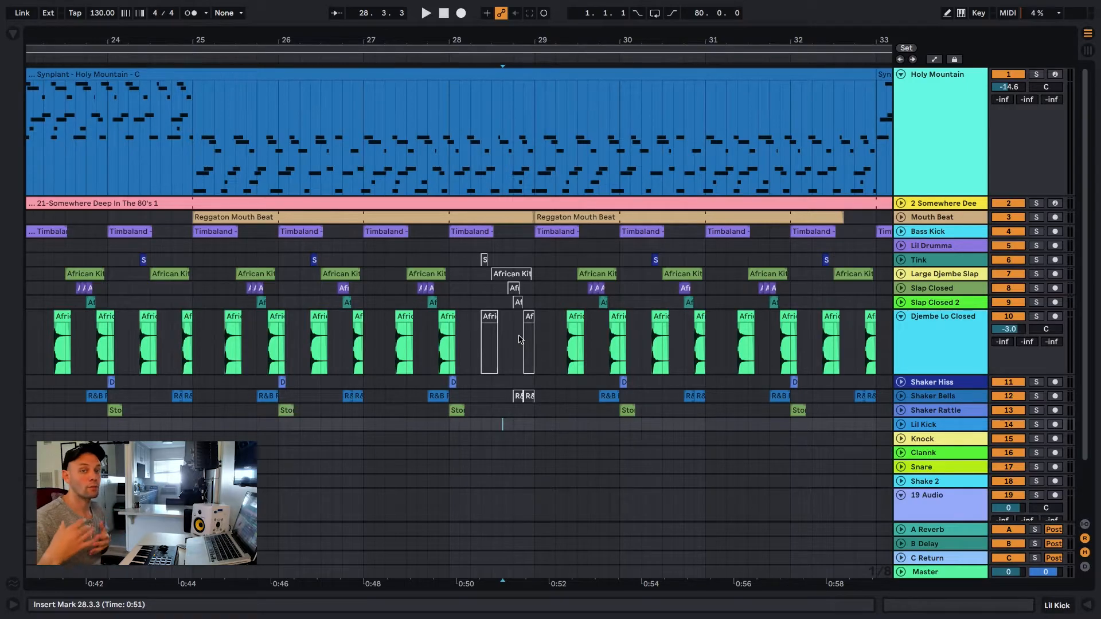
Play the arrangement from bar 27 through the deactivated percussion clips, and stop playback
{"action": "left_click", "coordinate": [365, 382]}
{"action": "key", "text": "space"}
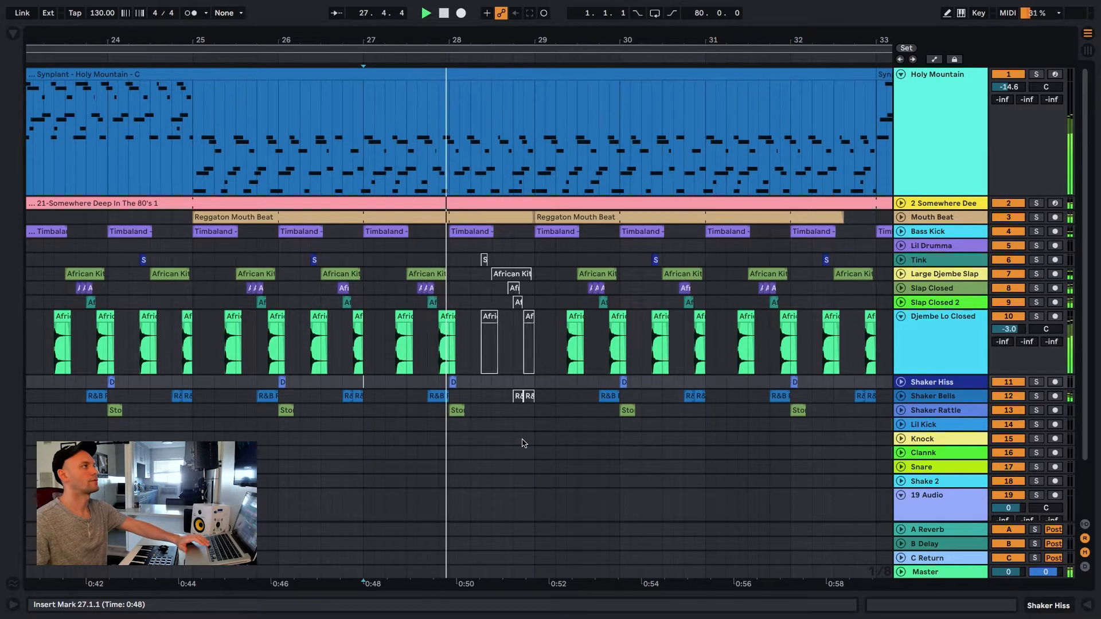
{"action": "key", "text": "space"}
Reactivate the deactivated percussion clips between 28.2.1 and 29.1.1
{"action": "left_click_drag", "start_coordinate": [539, 416], "coordinate": [473, 258]}
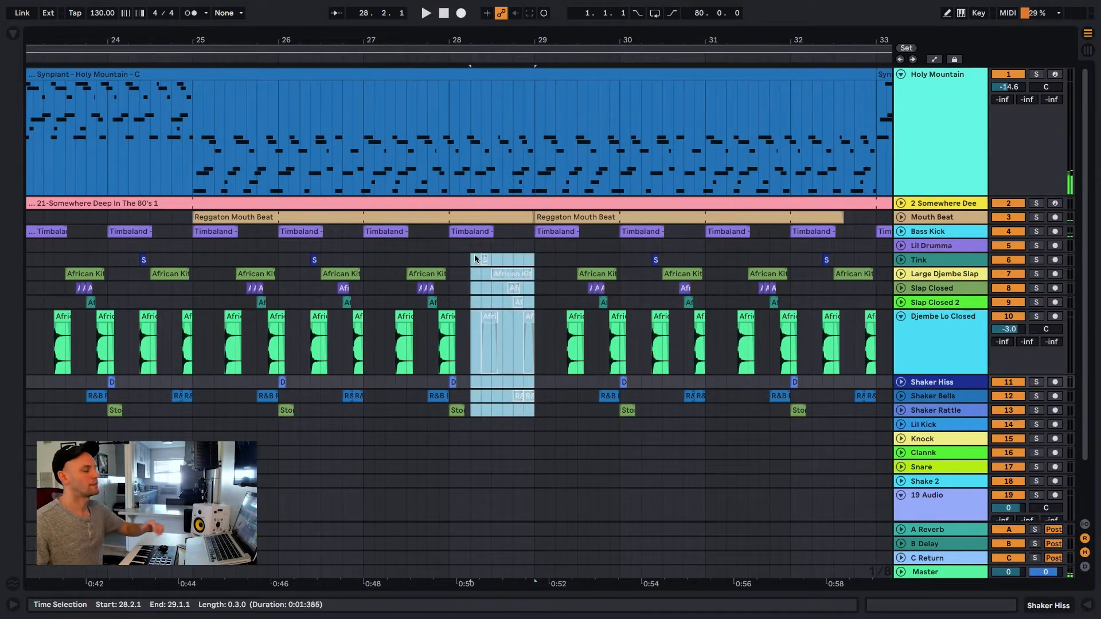
{"action": "key", "text": "0"}
{"action": "left_click", "coordinate": [492, 394]}
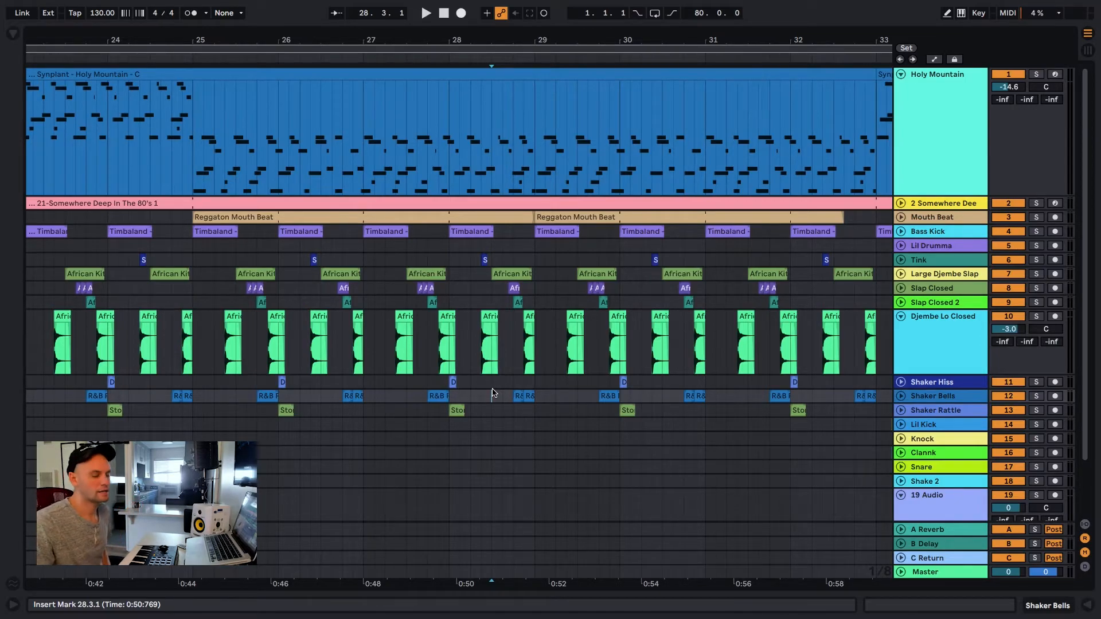
{"action": "left_click", "coordinate": [535, 438]}
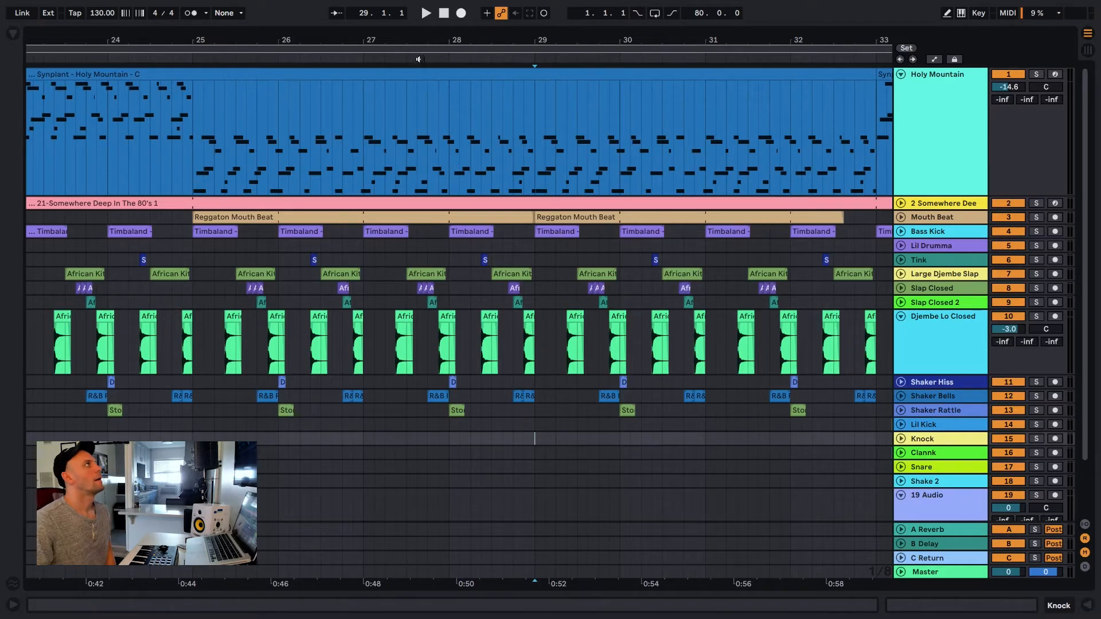
Duplicate the Djembe Lo Closed section from bars 73 to 81 three times in a row
{"action": "left_click_drag", "start_coordinate": [411, 42], "coordinate": [356, 41]}
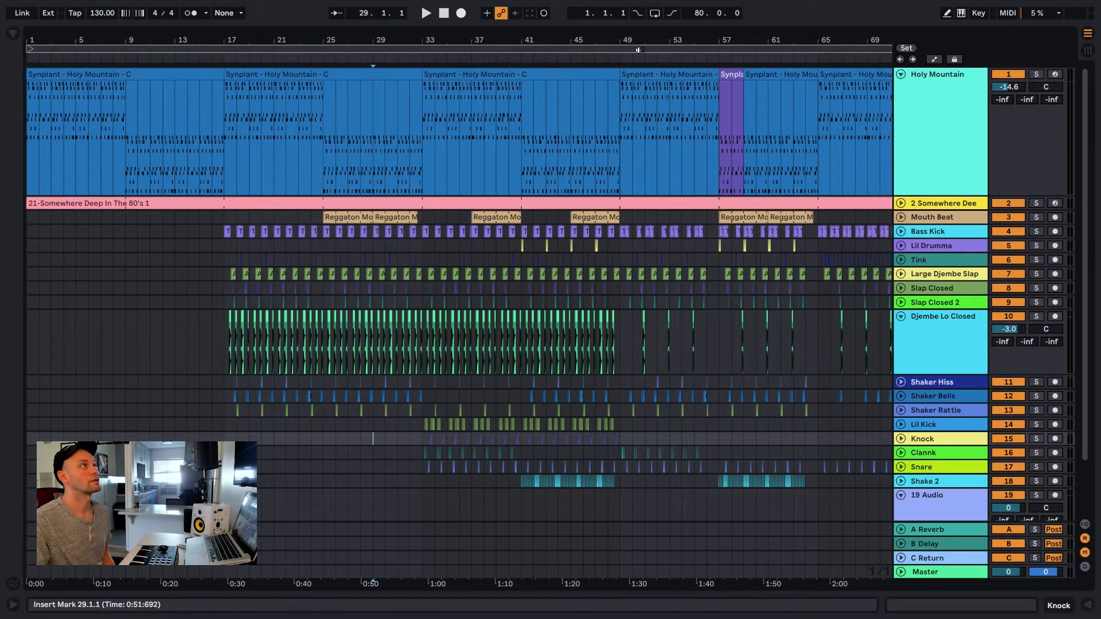
{"action": "left_click_drag", "start_coordinate": [585, 40], "coordinate": [470, 41]}
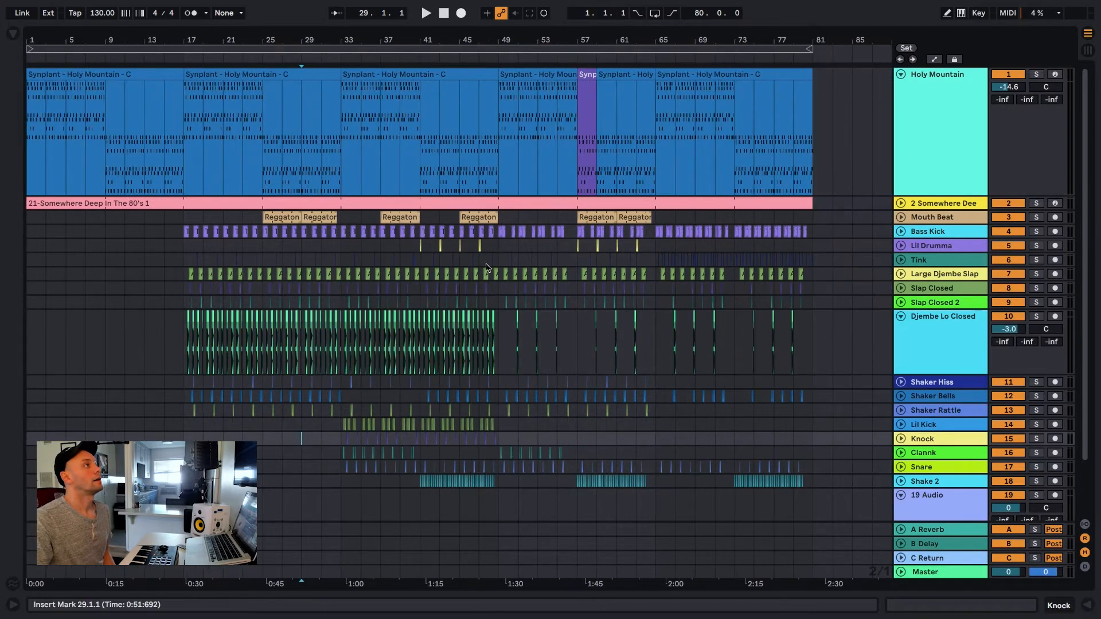
{"action": "left_click", "coordinate": [503, 371]}
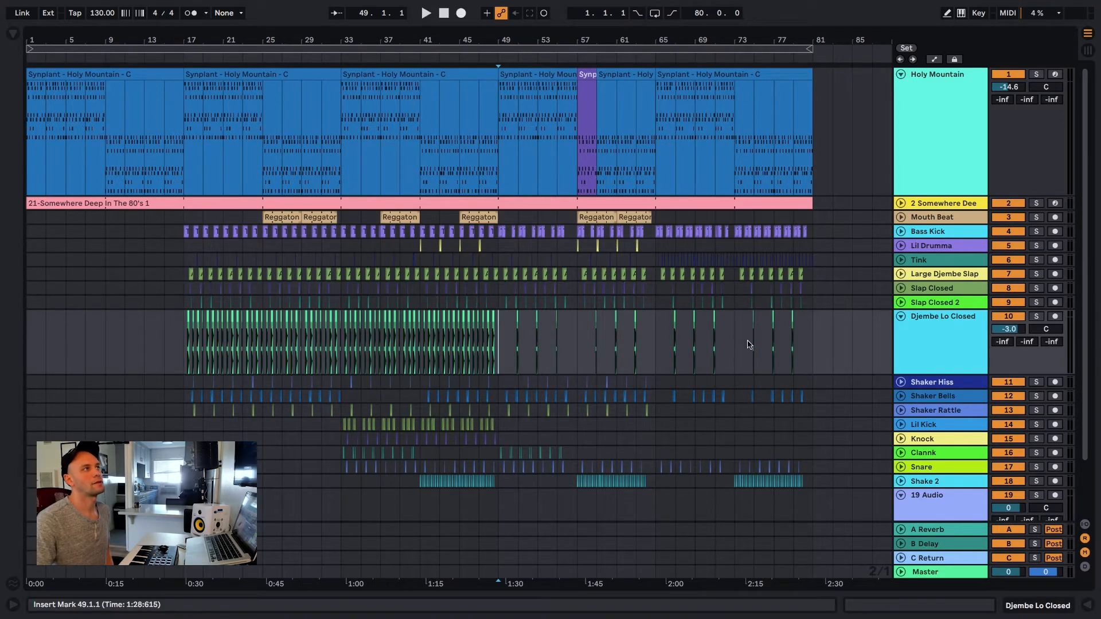
{"action": "left_click_drag", "start_coordinate": [738, 356], "coordinate": [816, 356]}
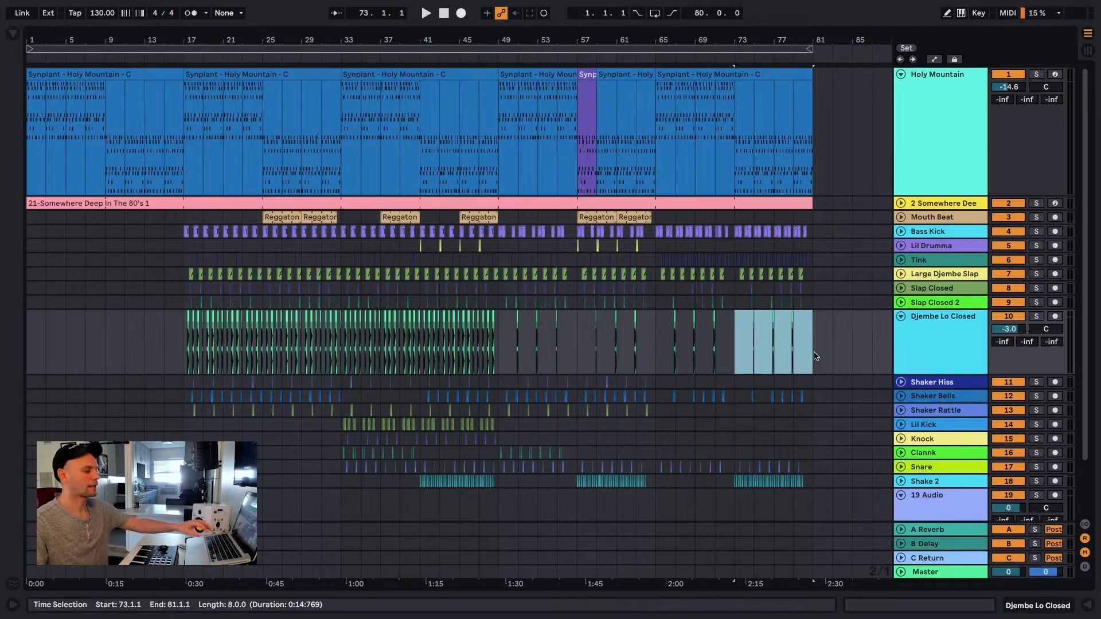
{"action": "key", "text": "ctrl+d"}
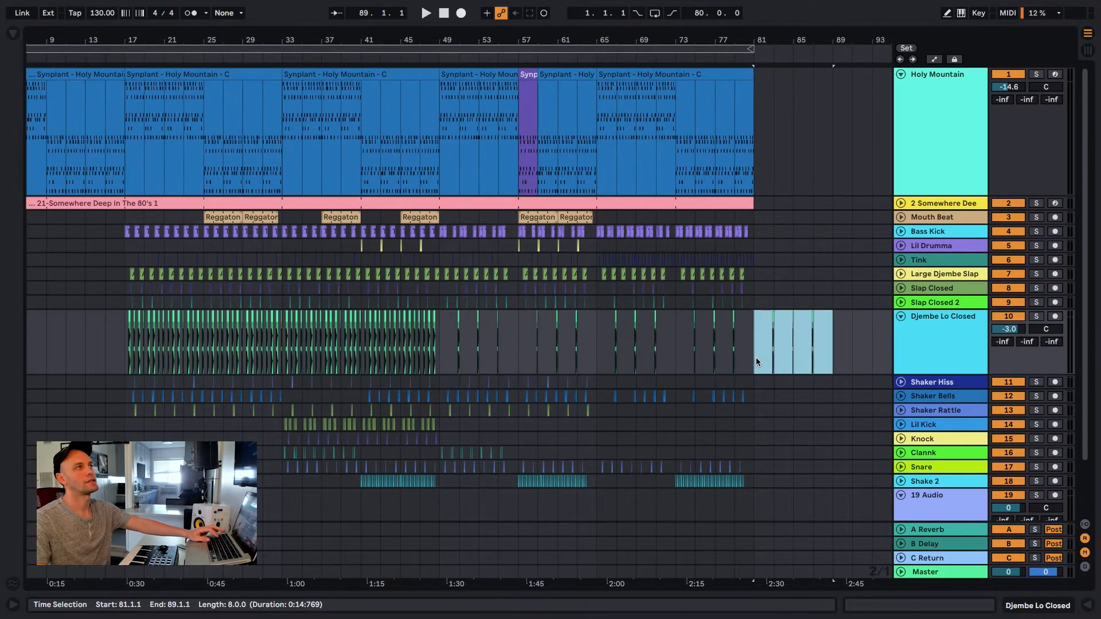
{"action": "key", "text": "ctrl+d"}
{"action": "key", "text": "ctrl+d"}
Select bars 81 to 107 on the Djembe Lo Closed track and delete the duplicated clips
{"action": "left_click", "coordinate": [854, 354]}
{"action": "left_click_drag", "start_coordinate": [853, 355], "coordinate": [601, 358]}
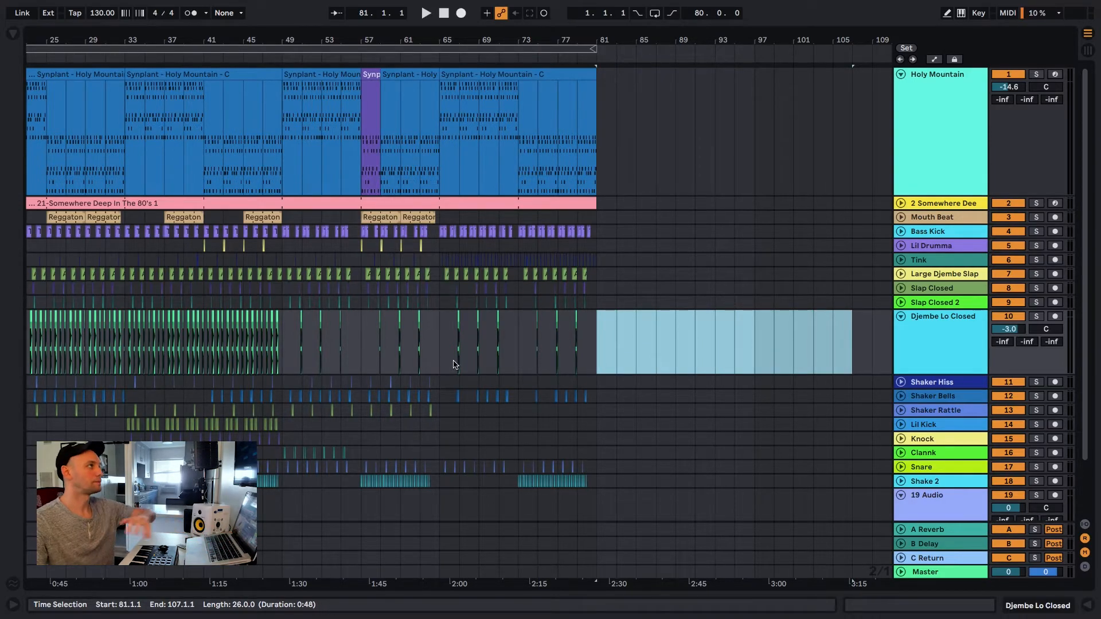
Select bars 65 to 81 across all tracks, duplicate that section once, and undo the duplication
{"action": "left_click_drag", "start_coordinate": [441, 361], "coordinate": [608, 348]}
{"action": "left_click", "coordinate": [582, 359]}
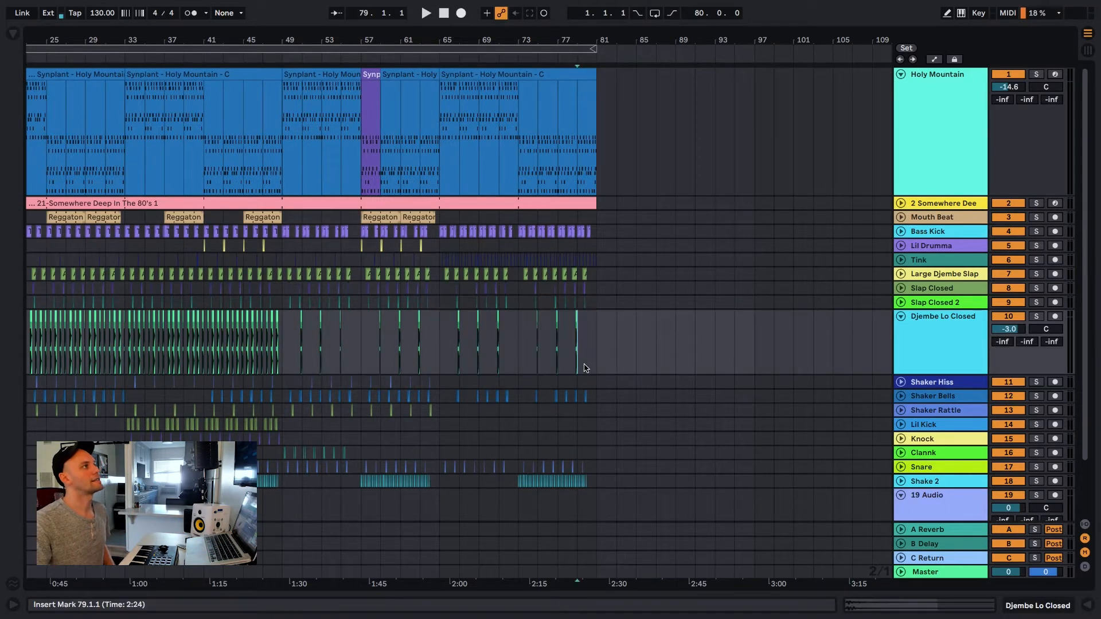
{"action": "left_click_drag", "start_coordinate": [440, 149], "coordinate": [598, 586]}
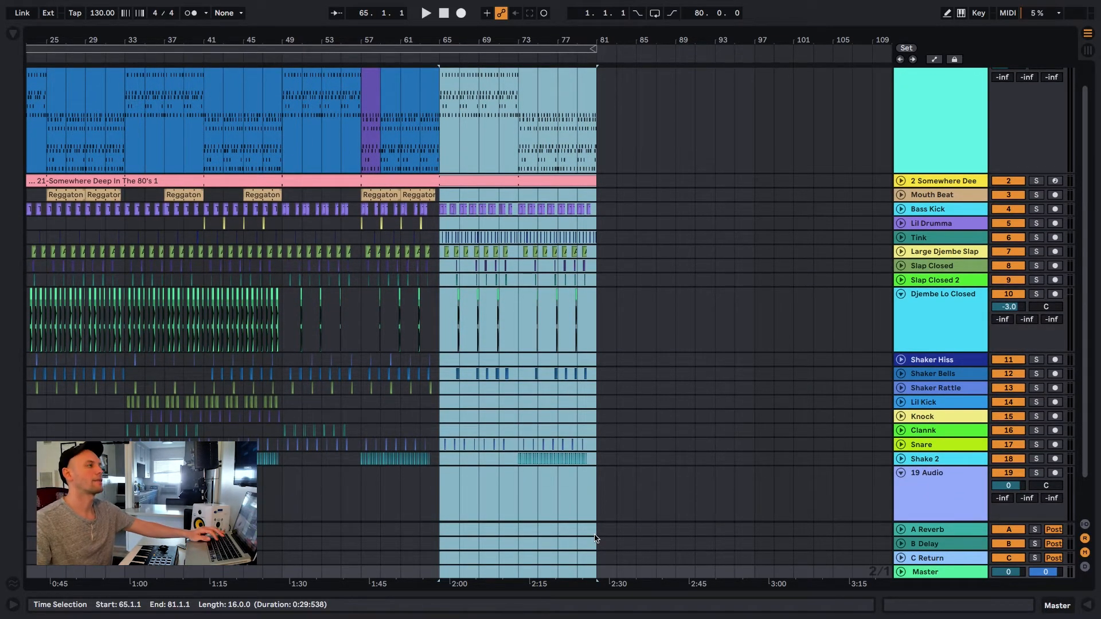
{"action": "key", "text": "super+d"}
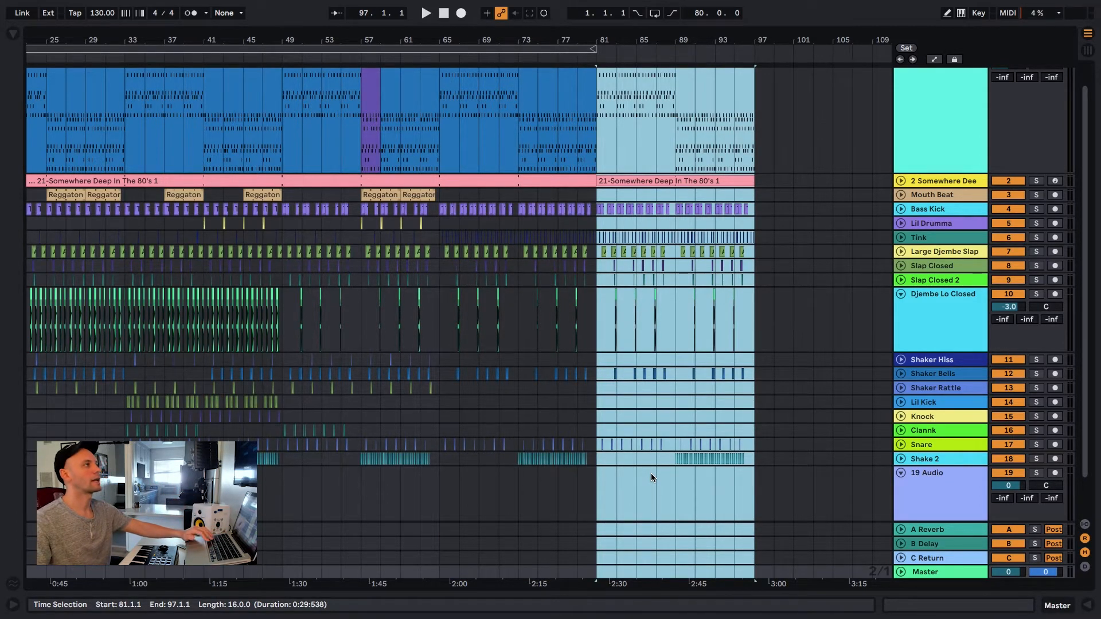
{"action": "key", "text": "super+z"}
{"action": "left_click", "coordinate": [596, 408]}
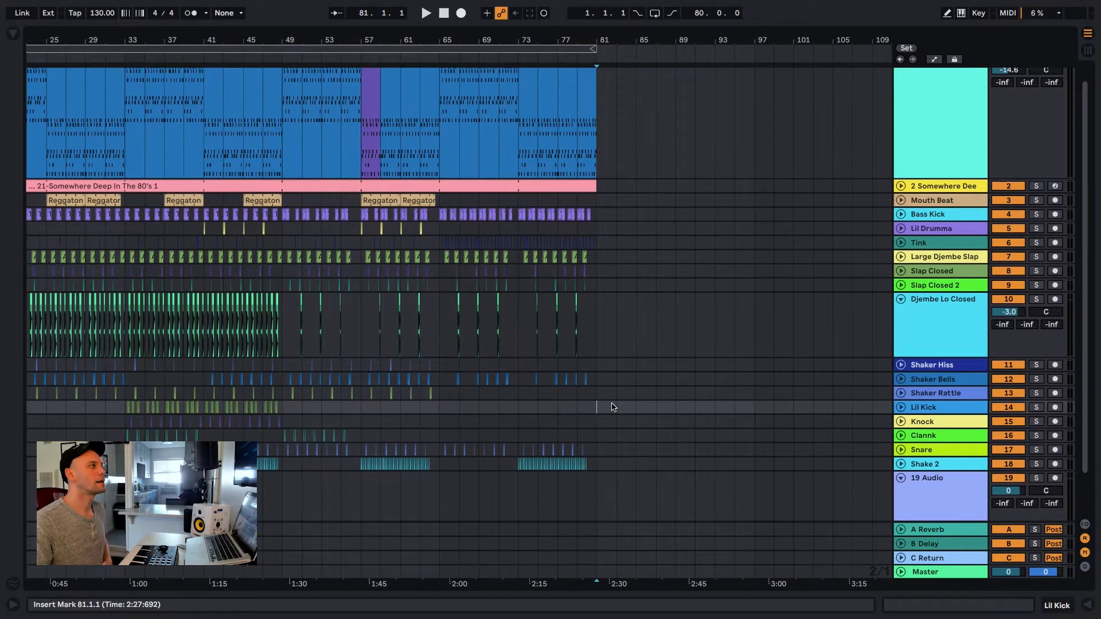
{"action": "scroll", "coordinate": [615, 404], "scroll_direction": "up", "scroll_amount": 1}
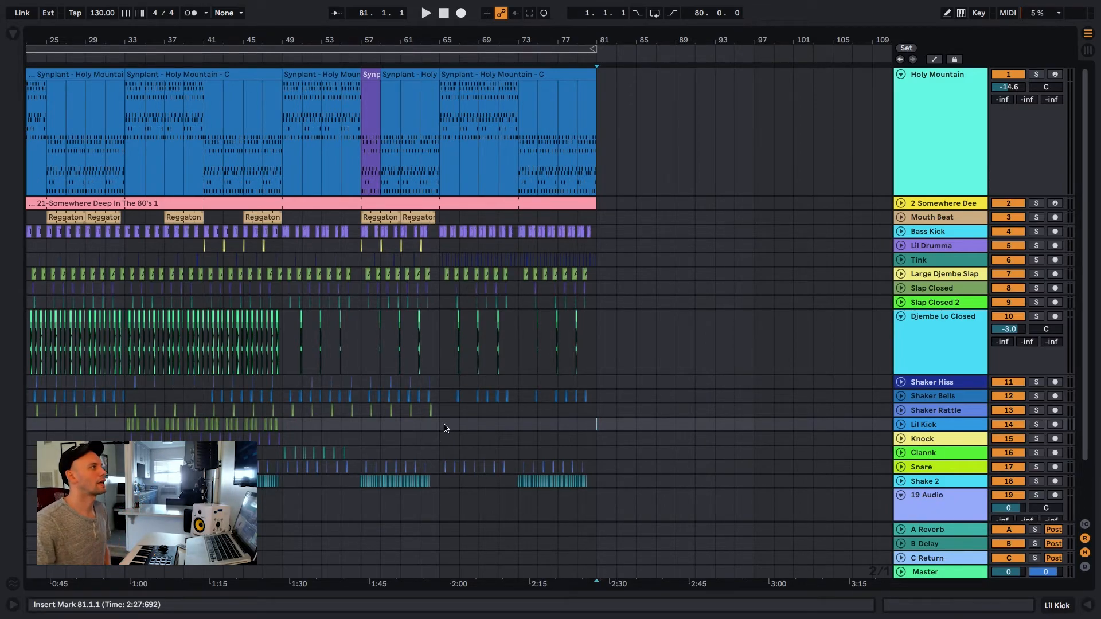
Duplicate the time of bars 65 to 81 across the whole arrangement from a Lil Kick track selection, and revert it
{"action": "left_click_drag", "start_coordinate": [440, 426], "coordinate": [594, 432]}
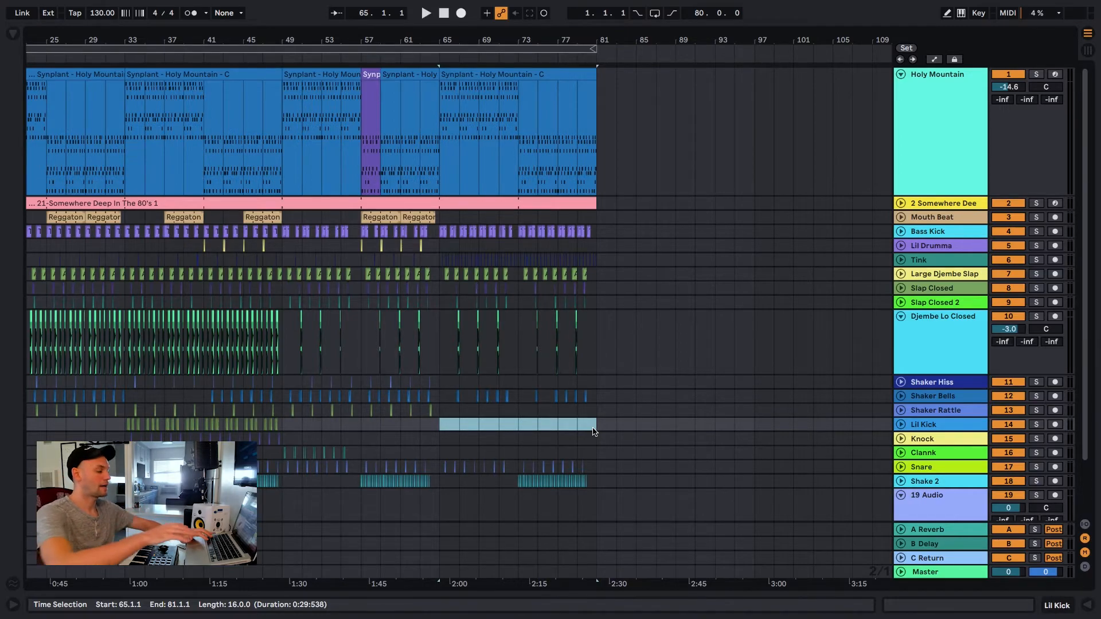
{"action": "key", "text": "super+shift+d"}
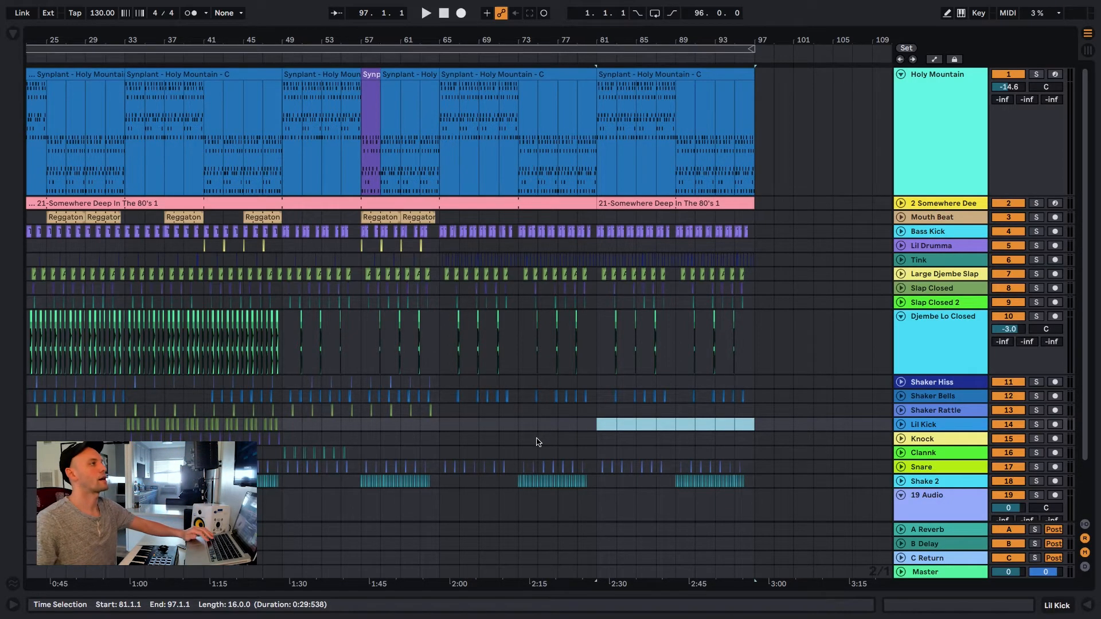
{"action": "key", "text": "Delete"}
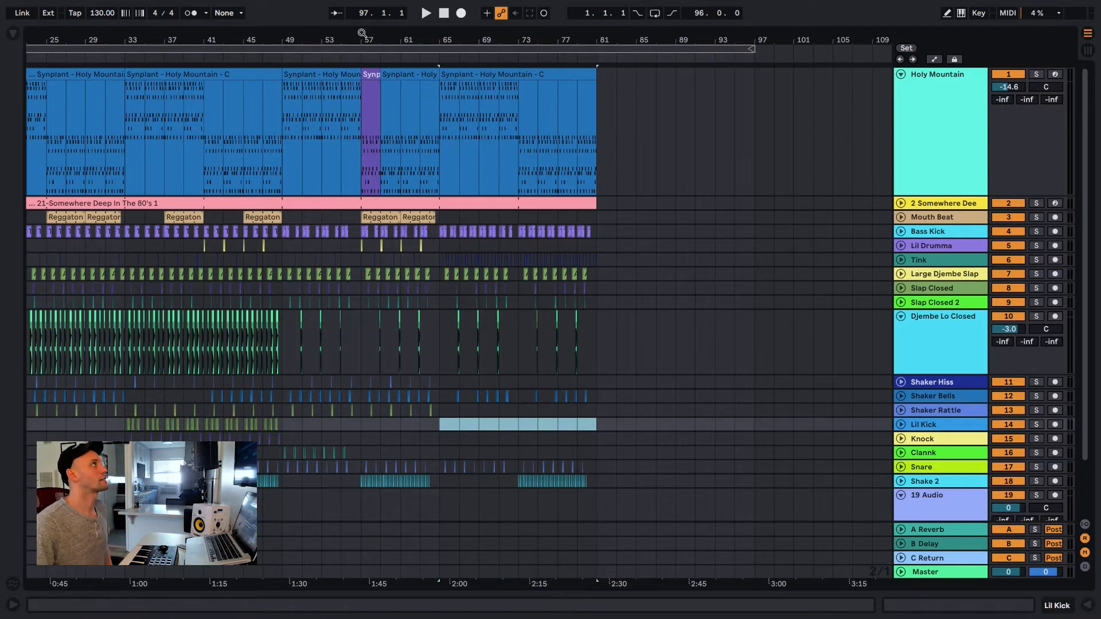
Duplicate the time of bars 33 to 49 across the whole arrangement from a Shake 2 track selection, and revert it
{"action": "left_click_drag", "start_coordinate": [363, 33], "coordinate": [580, 39]}
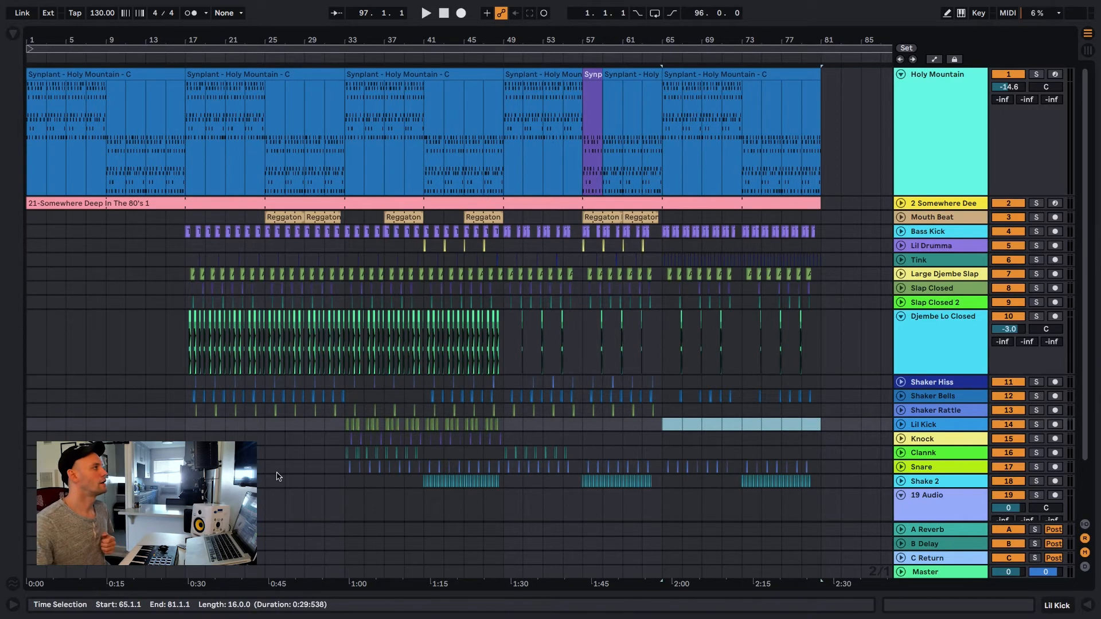
{"action": "left_click_drag", "start_coordinate": [345, 480], "coordinate": [507, 496]}
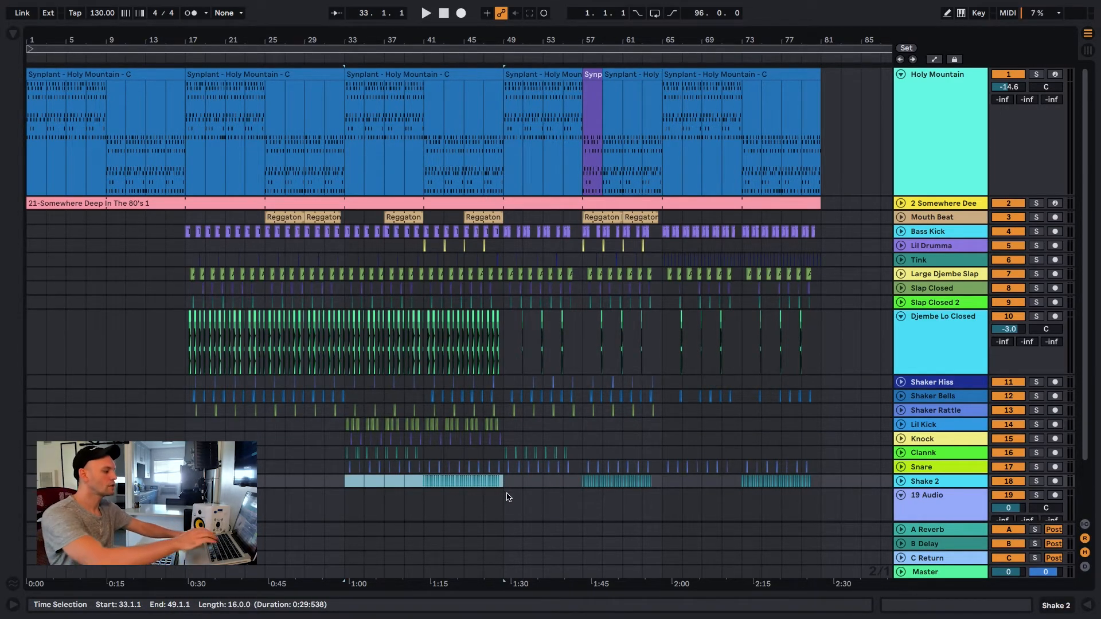
{"action": "key", "text": "ctrl+d"}
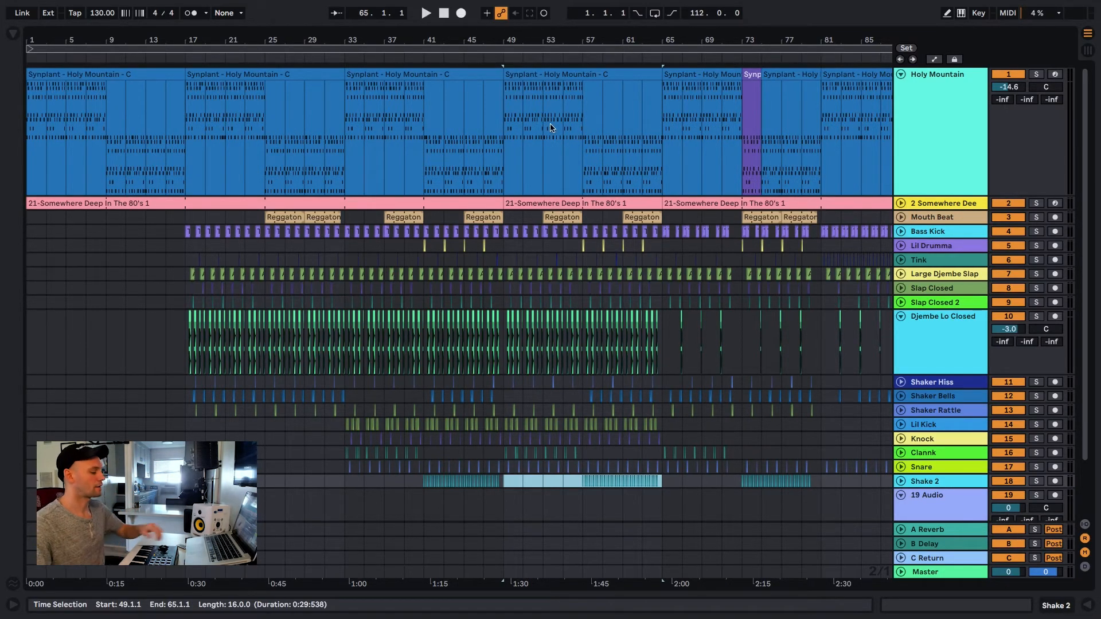
{"action": "key", "text": "super+shift+BackSpace"}
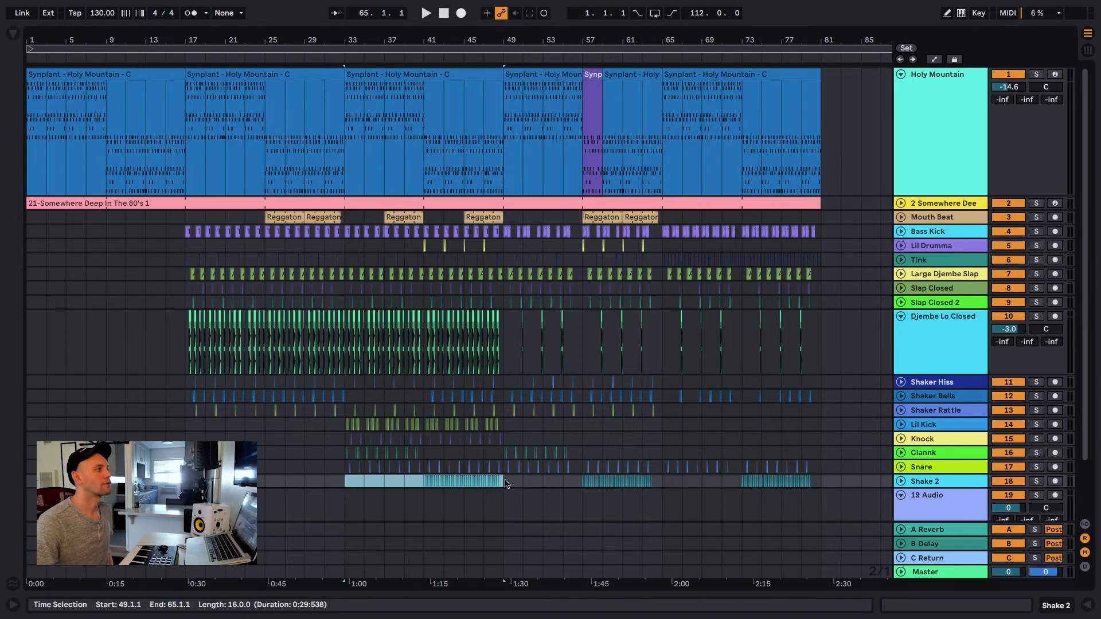
Insert 16 bars of silence across all tracks from bar 49 to bar 65, and remove the inserted time
{"action": "left_click_drag", "start_coordinate": [505, 485], "coordinate": [659, 484]}
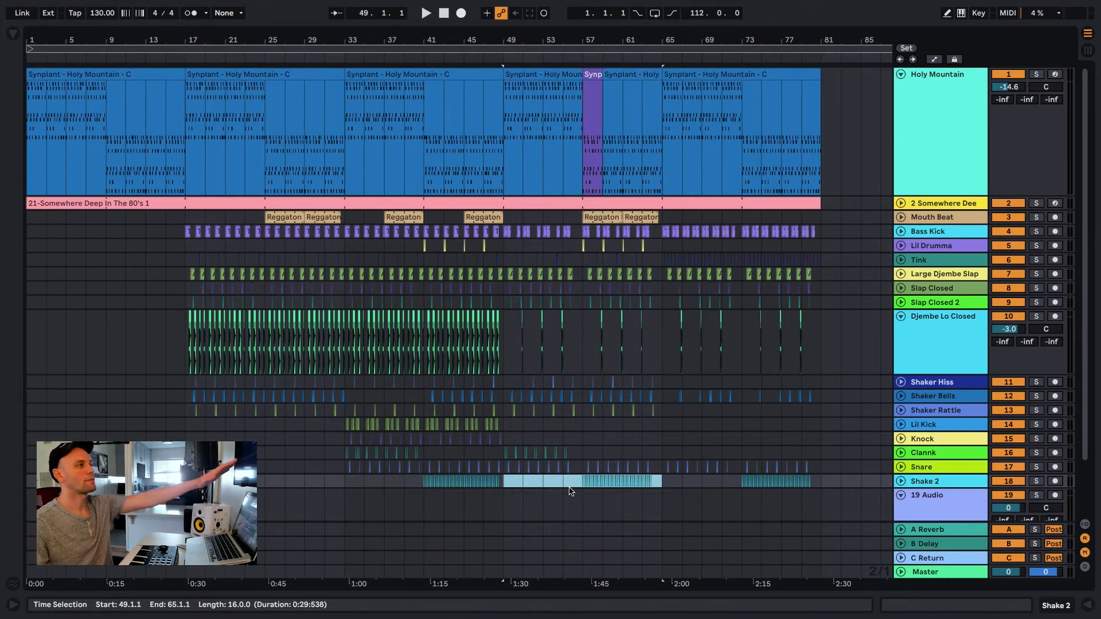
{"action": "key", "text": "super+i"}
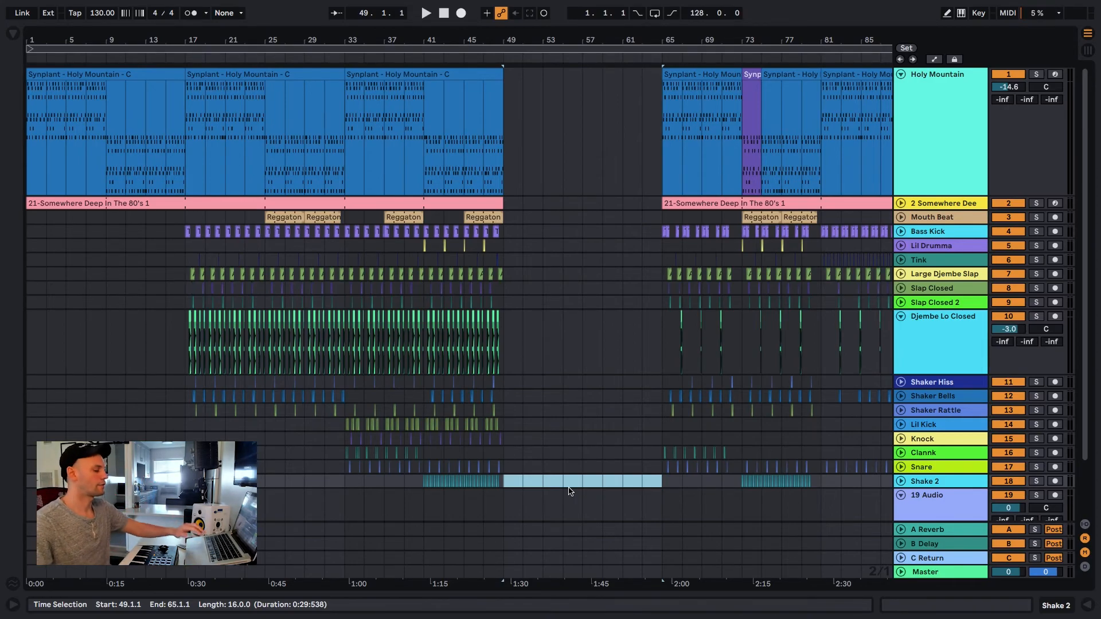
{"action": "key", "text": "ctrl+shift+Delete"}
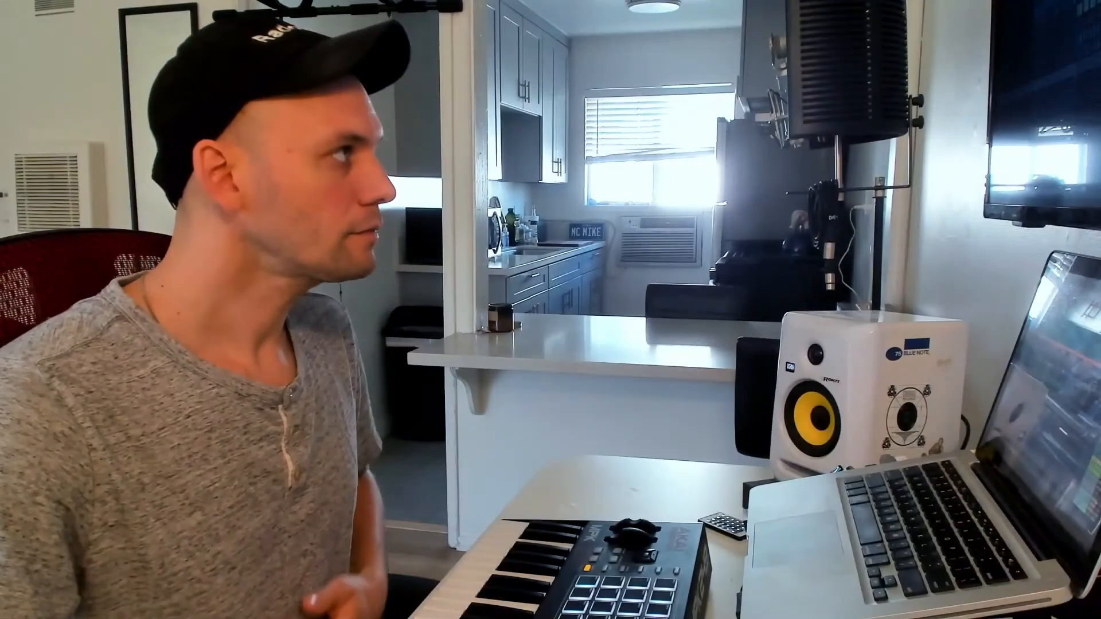